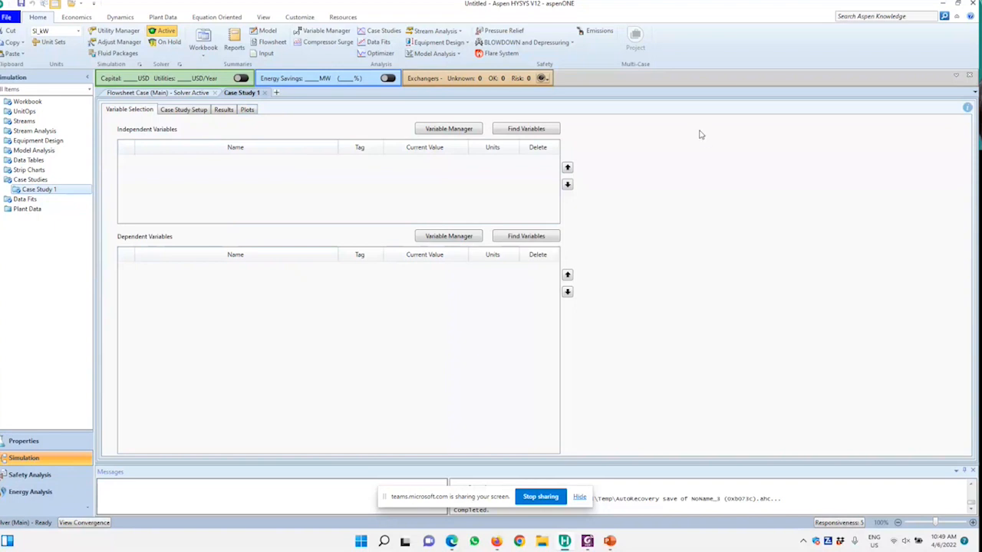
Add the Utility Water stream's Pressure as the independent variable of Case Study 1
{"action": "left_click", "coordinate": [535, 135]}
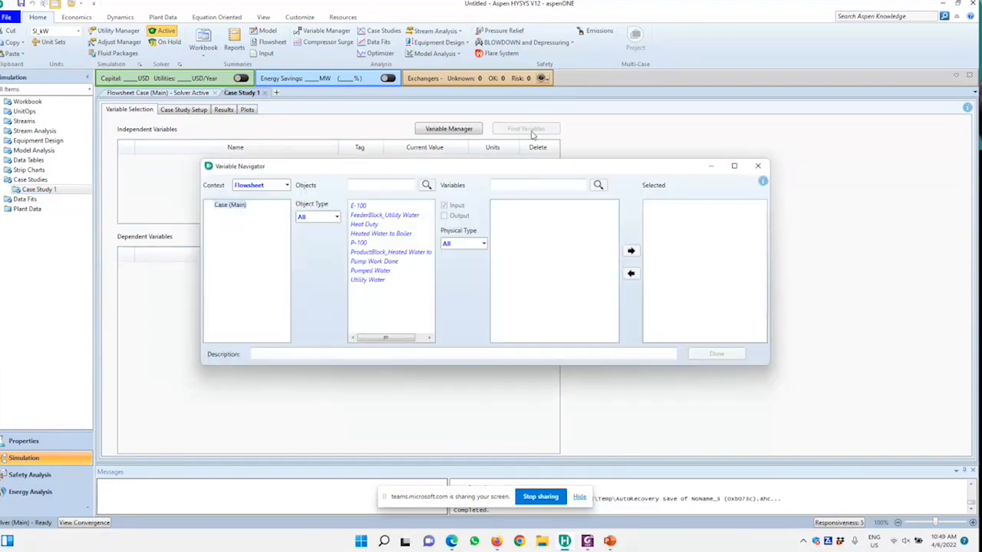
{"action": "left_click", "coordinate": [365, 280]}
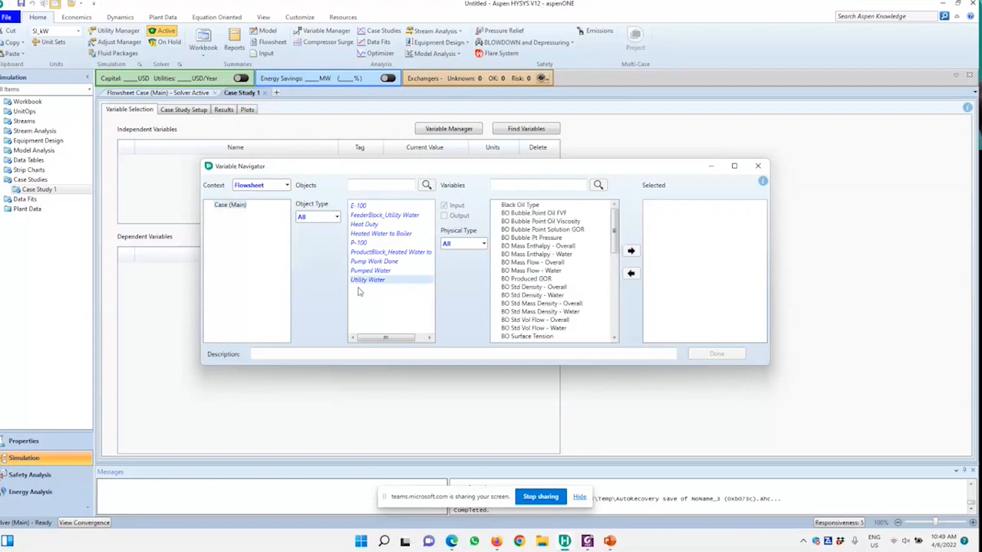
{"action": "left_click_drag", "start_coordinate": [613, 234], "coordinate": [585, 298]}
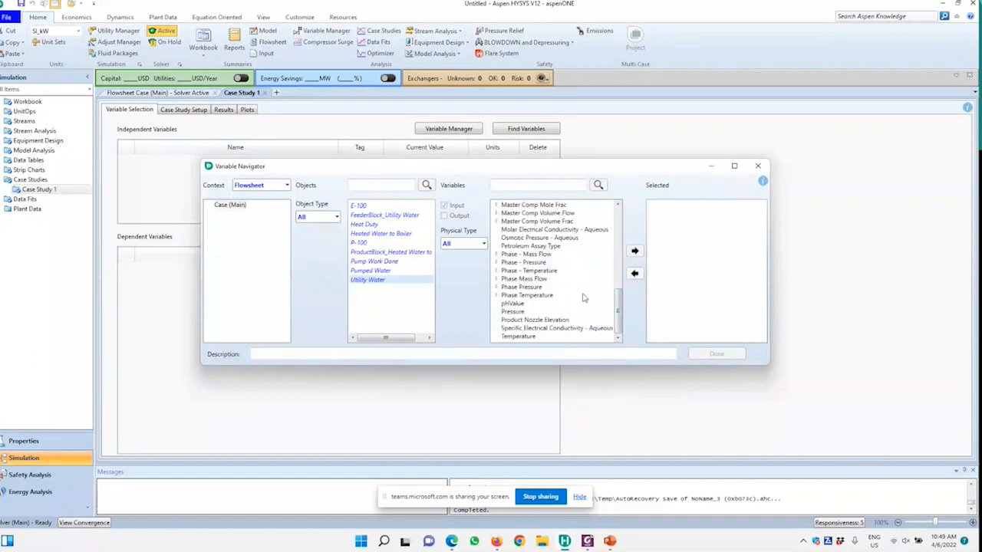
{"action": "scroll", "coordinate": [521, 258], "scroll_direction": "up", "scroll_amount": 8}
{"action": "scroll", "coordinate": [520, 257], "scroll_direction": "down", "scroll_amount": 8}
{"action": "left_click", "coordinate": [515, 312]}
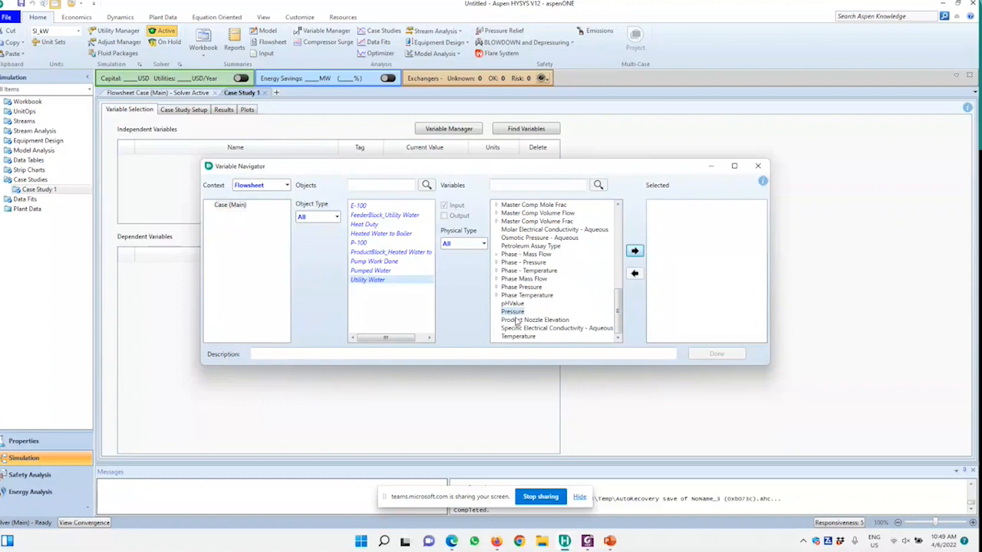
{"action": "left_click", "coordinate": [634, 250]}
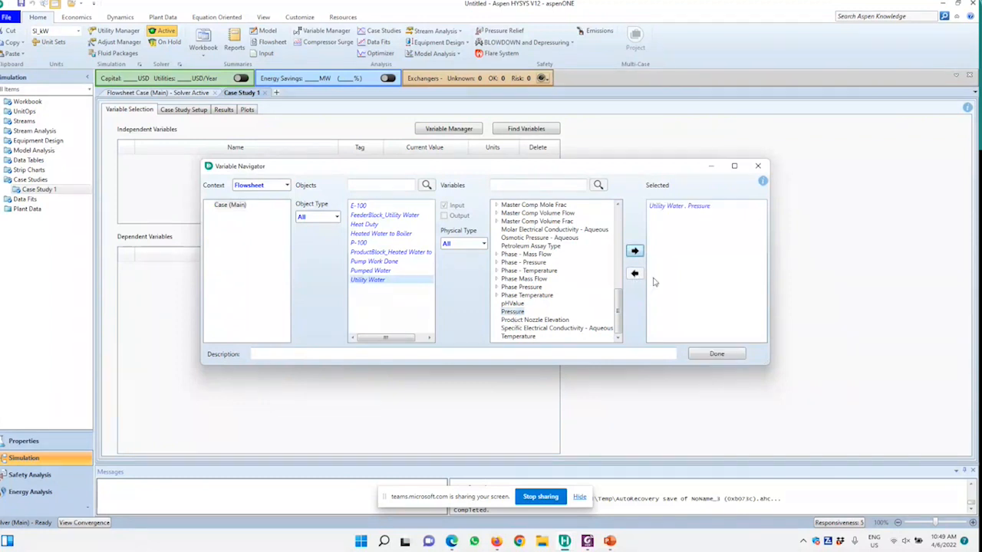
{"action": "left_click", "coordinate": [715, 354]}
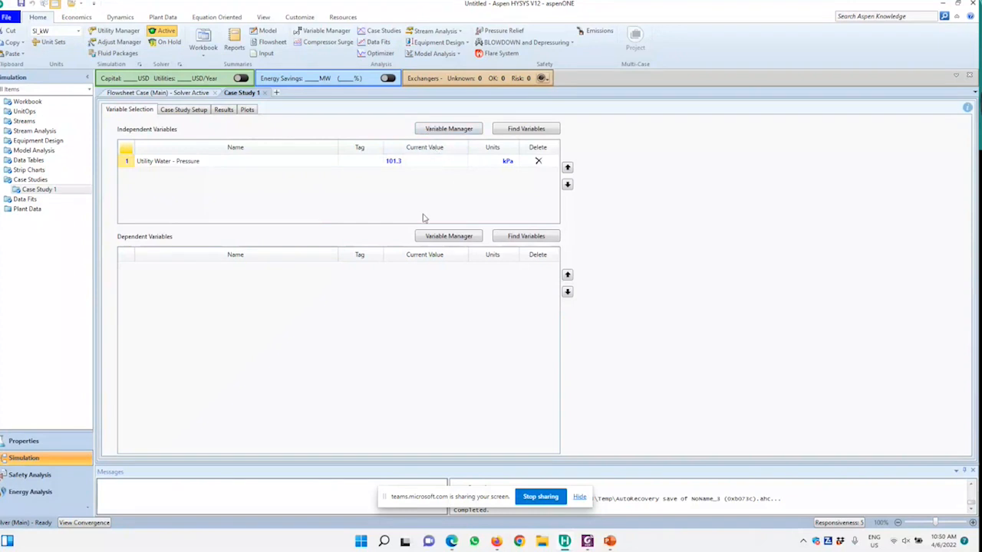
Pick the Utility Water stream's Mass Density as a dependent variable for the case study
{"action": "left_click", "coordinate": [553, 240]}
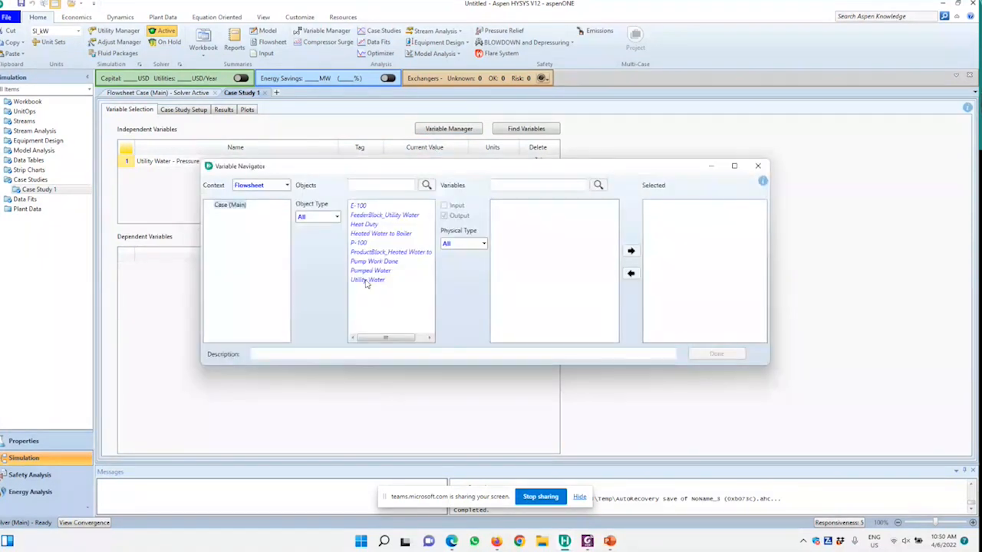
{"action": "left_click", "coordinate": [367, 280]}
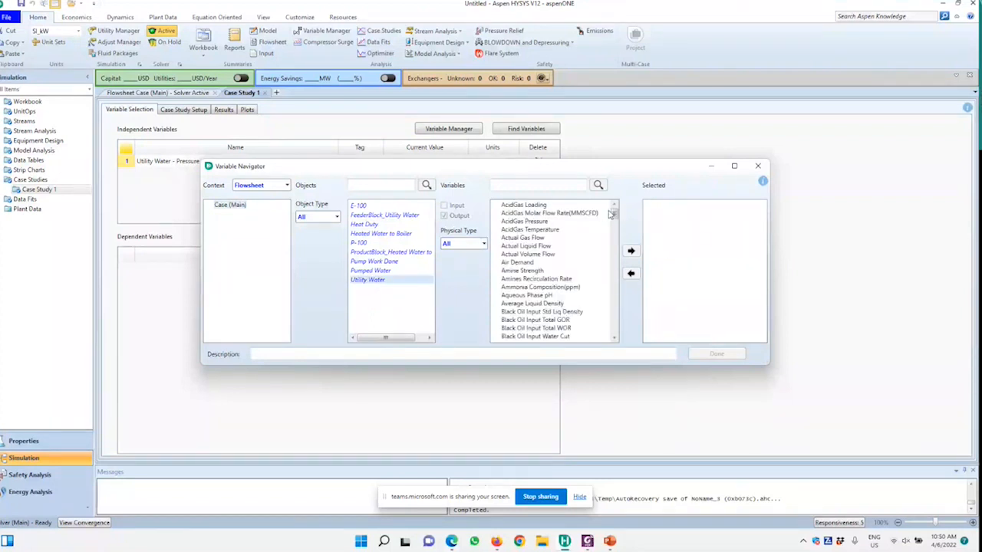
{"action": "left_click_drag", "start_coordinate": [615, 217], "coordinate": [625, 256]}
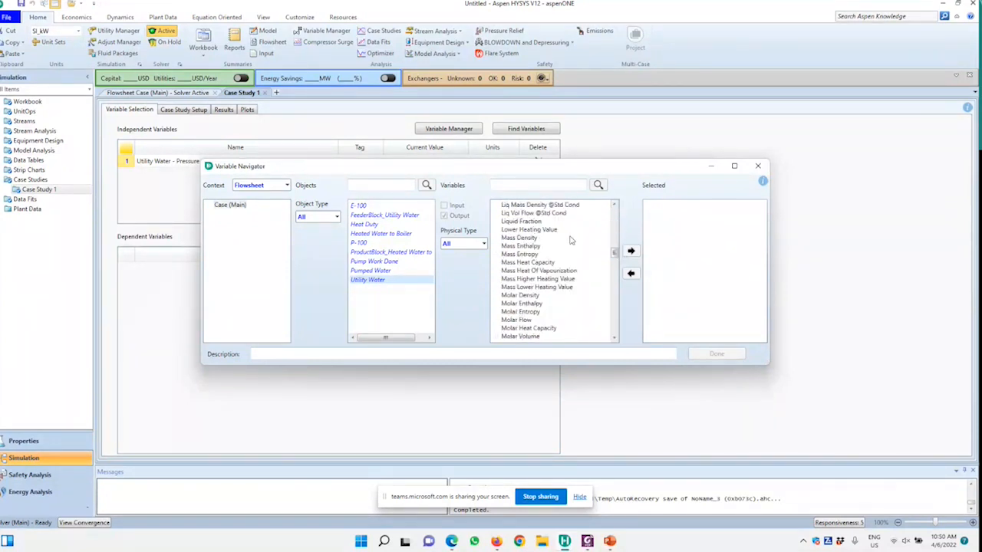
{"action": "left_click", "coordinate": [513, 238]}
{"action": "left_click", "coordinate": [631, 250]}
{"action": "left_click_drag", "start_coordinate": [613, 254], "coordinate": [616, 331]}
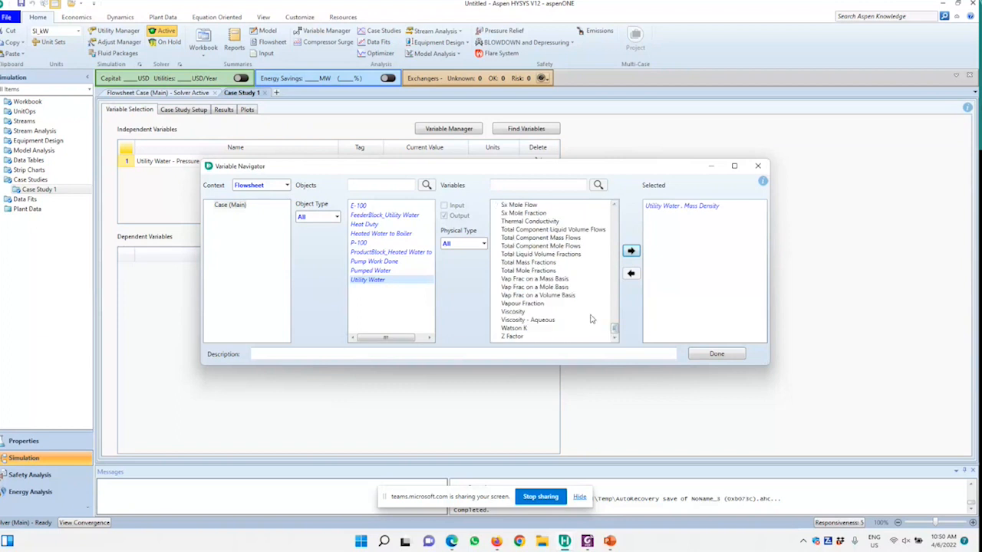
{"action": "left_click_drag", "start_coordinate": [615, 330], "coordinate": [618, 251]}
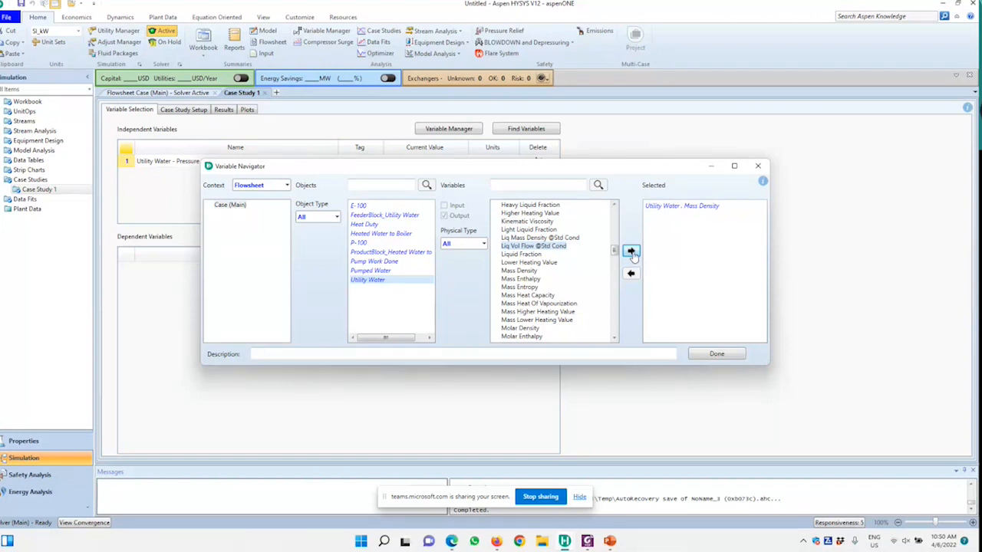
{"action": "scroll", "coordinate": [618, 258], "scroll_direction": "up", "scroll_amount": 1}
{"action": "left_click_drag", "start_coordinate": [618, 259], "coordinate": [623, 331]}
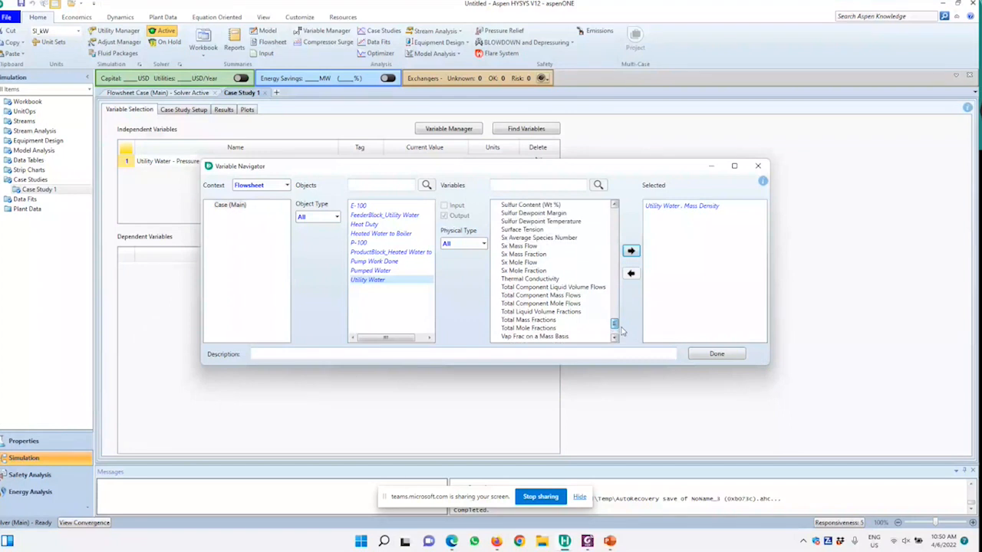
{"action": "left_click", "coordinate": [630, 252]}
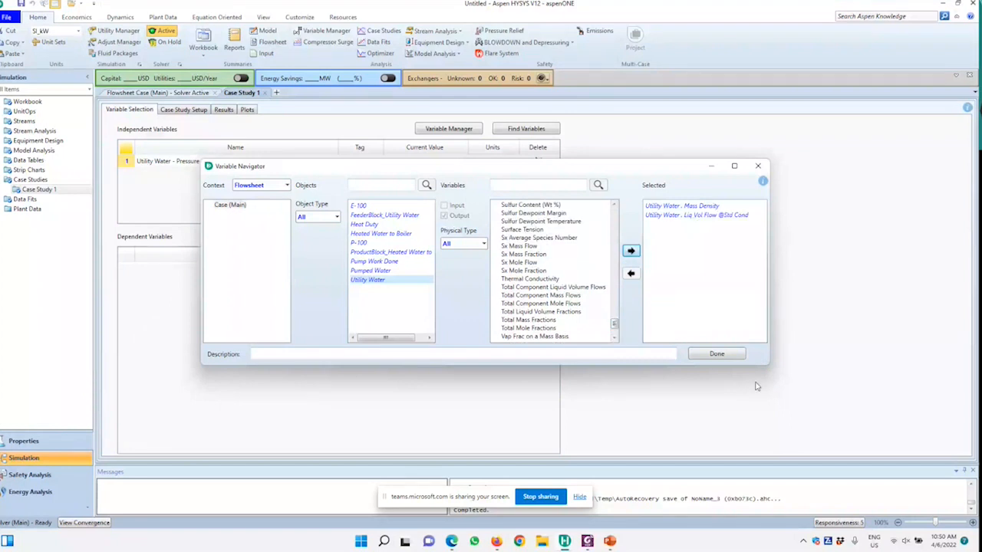
{"action": "left_click", "coordinate": [717, 354]}
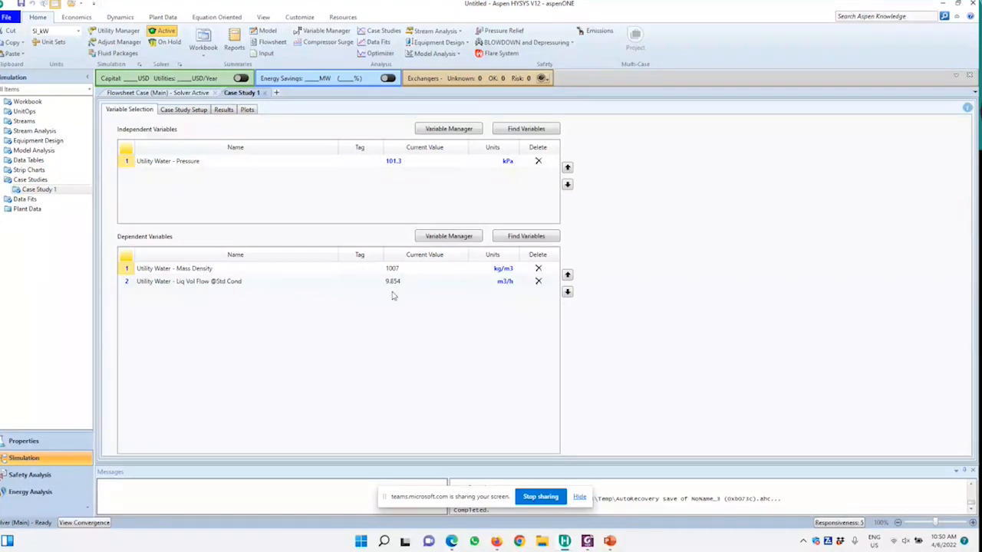
In the case study setup, set the Utility Water pressure range to start at 101.3 kPa and end at 1101 kPa
{"action": "left_click", "coordinate": [184, 110]}
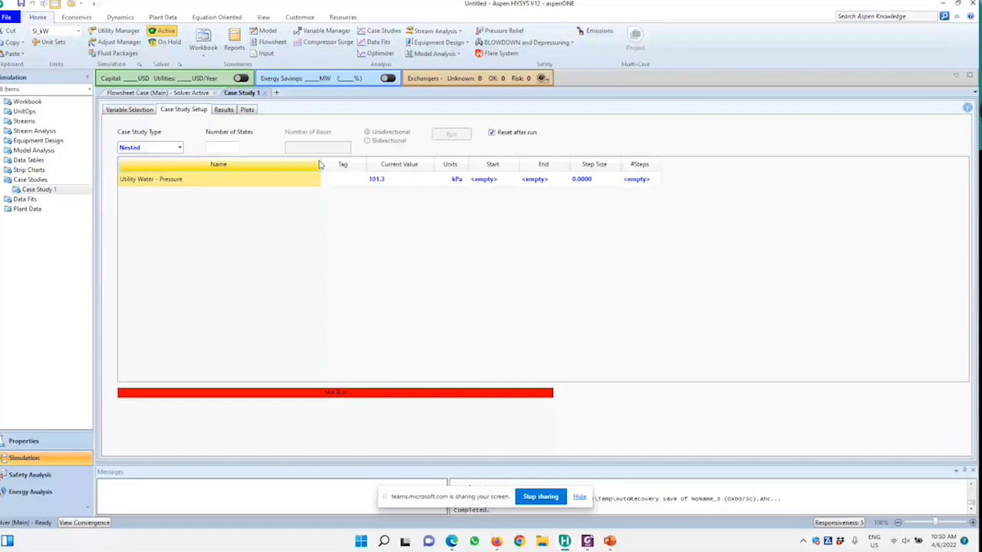
{"action": "left_click", "coordinate": [482, 179]}
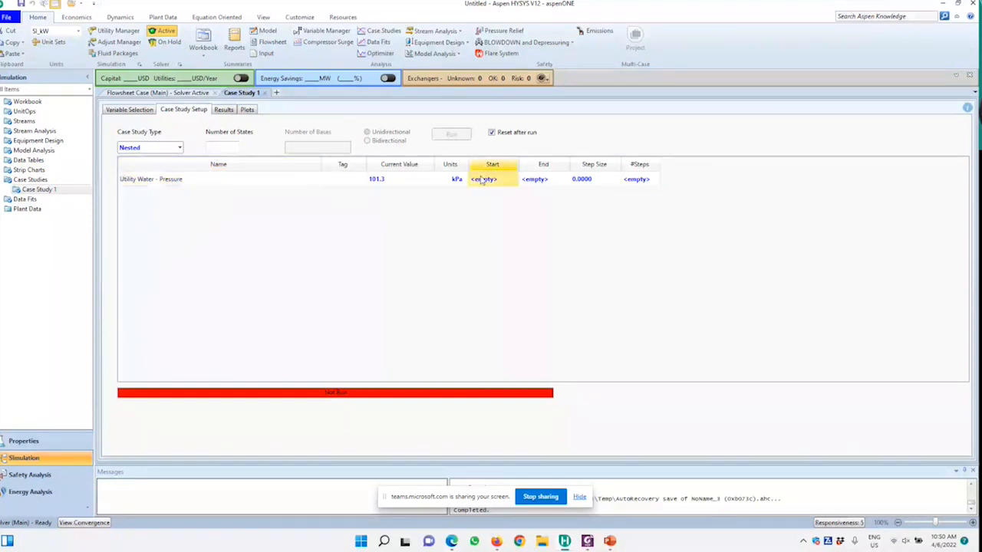
{"action": "type", "text": "101"}
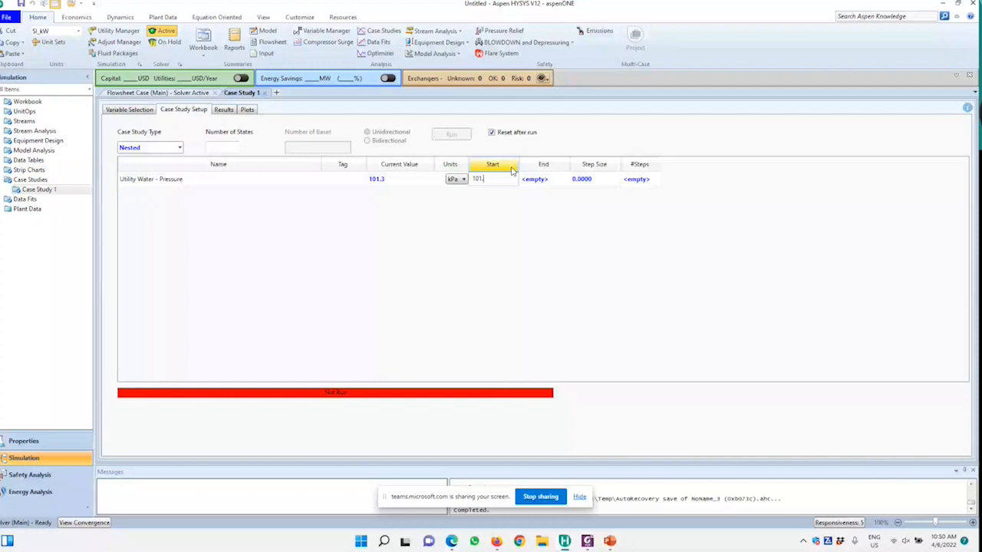
{"action": "key", "text": "Return"}
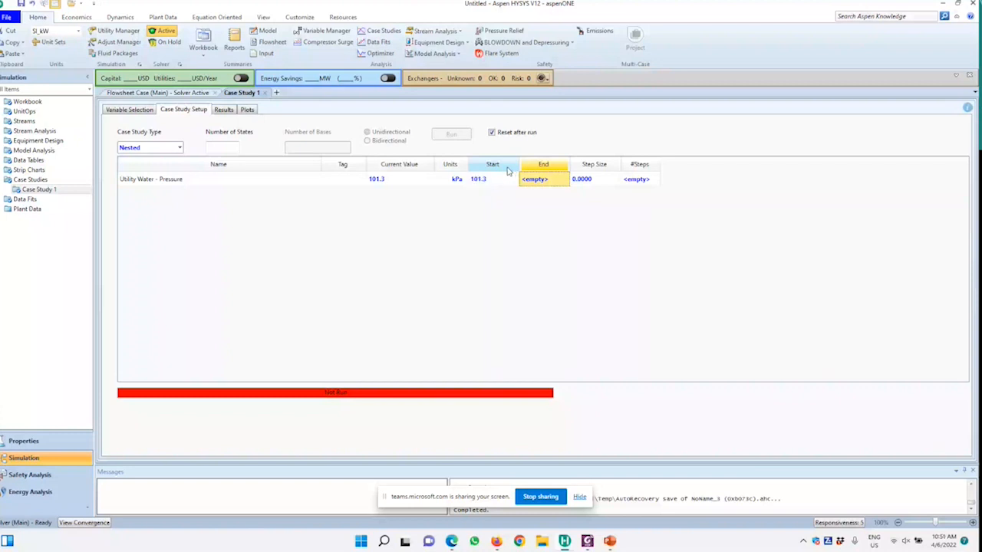
{"action": "type", "text": "1103"}
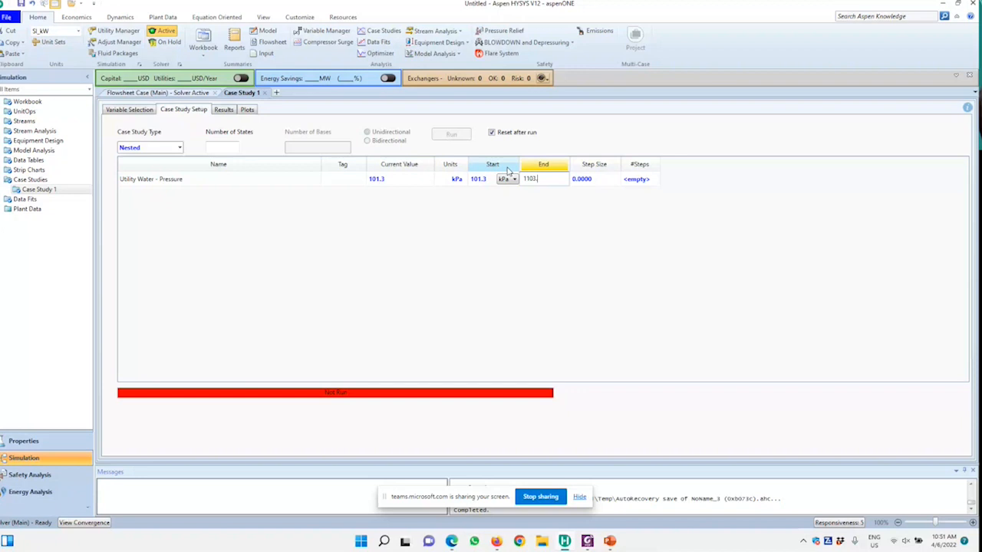
{"action": "key", "text": "BackSpace"}
{"action": "type", "text": "1.32"}
{"action": "key", "text": "Tab"}
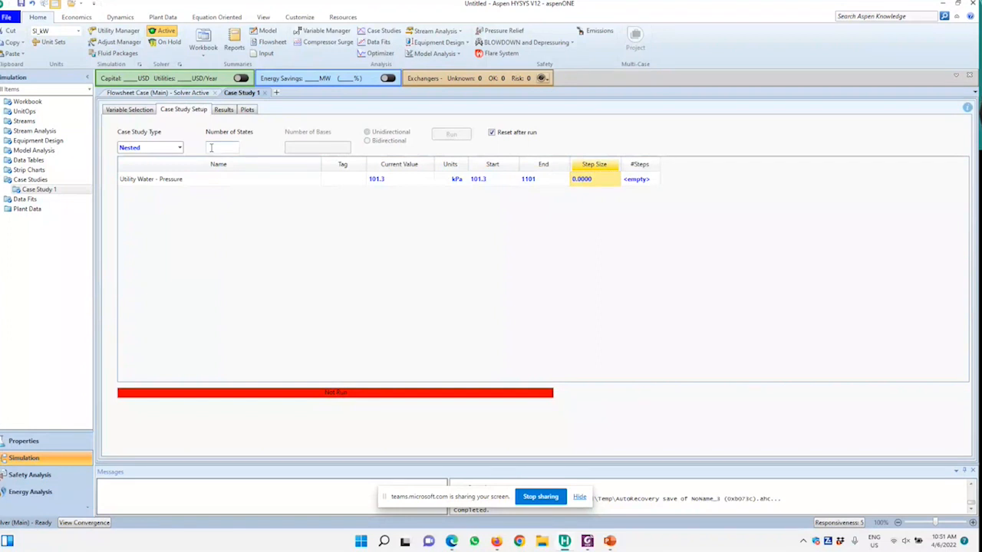
Set the number of steps for the Utility Water pressure to 10
{"action": "left_click", "coordinate": [629, 188]}
{"action": "type", "text": "10"}
{"action": "key", "text": "Return"}
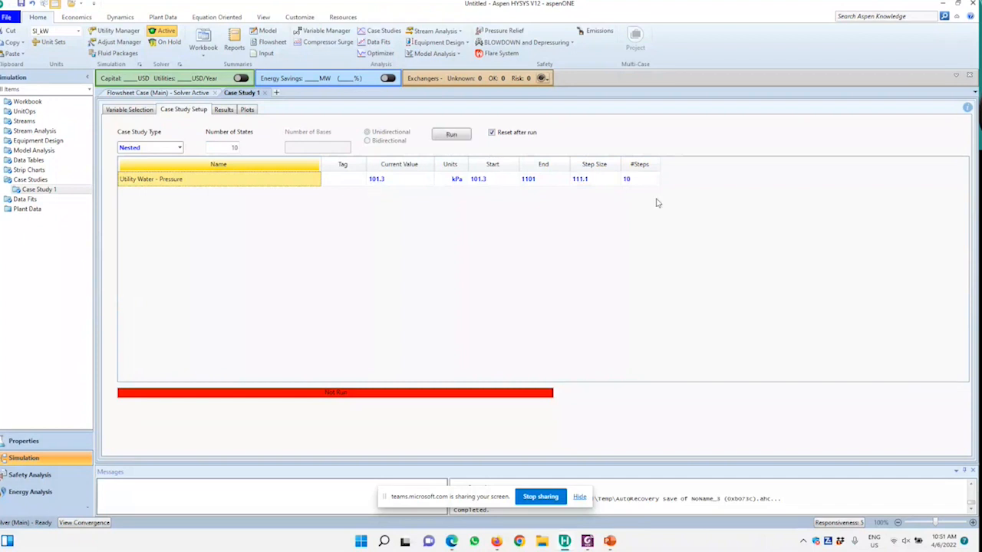
Set the pressure step size to 100 kPa and run the case study with Reset after run enabled
{"action": "left_click", "coordinate": [581, 179]}
{"action": "type", "text": "100"}
{"action": "key", "text": "Return"}
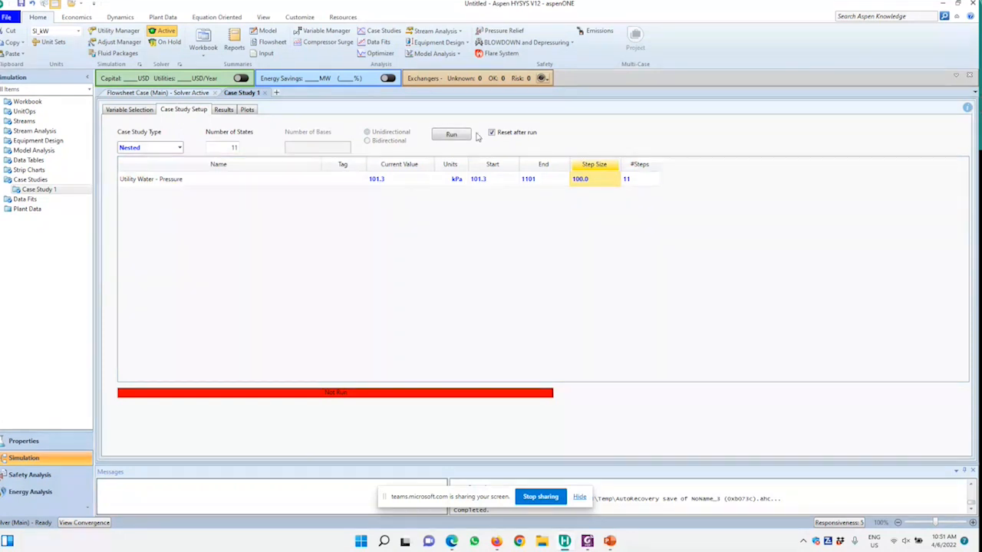
{"action": "left_click", "coordinate": [513, 134]}
{"action": "left_click", "coordinate": [513, 134]}
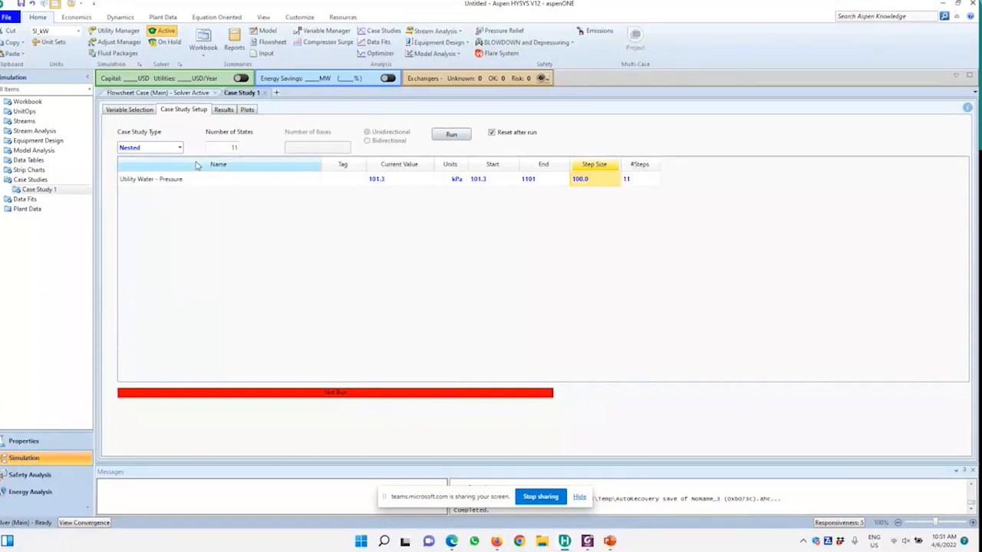
{"action": "left_click", "coordinate": [461, 135]}
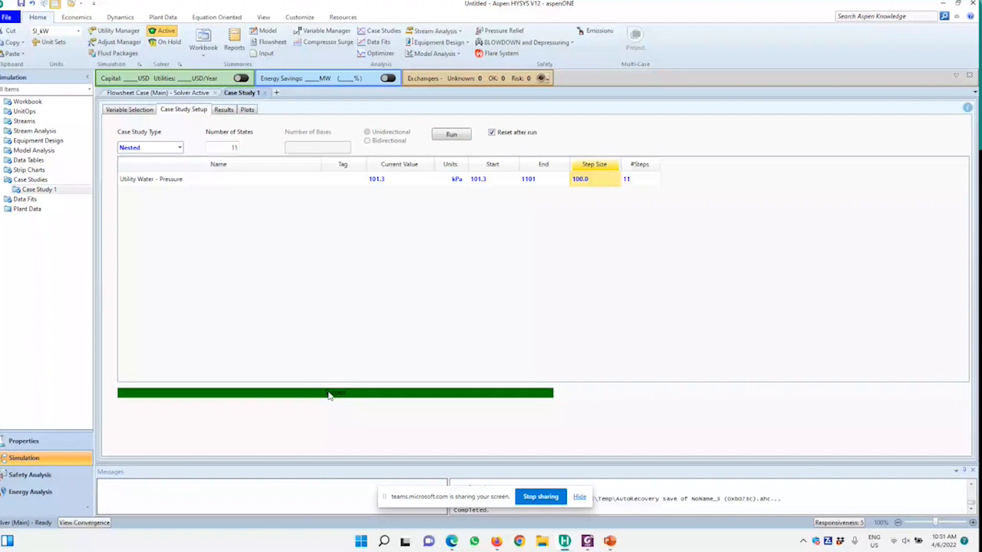
Review the case study results table and the plot of Utility Water Mass Density against Pressure
{"action": "left_click", "coordinate": [225, 110]}
{"action": "left_click", "coordinate": [274, 187]}
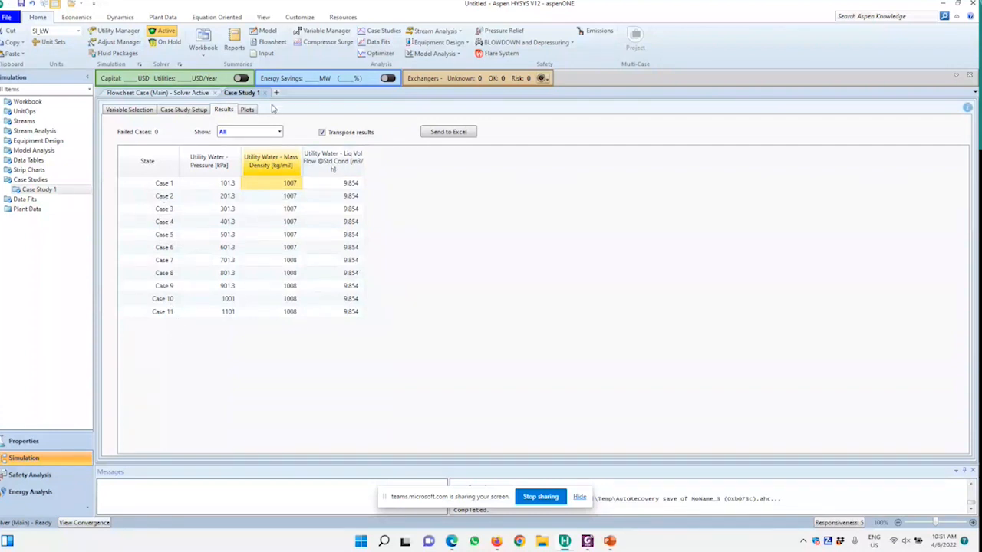
{"action": "left_click", "coordinate": [247, 110]}
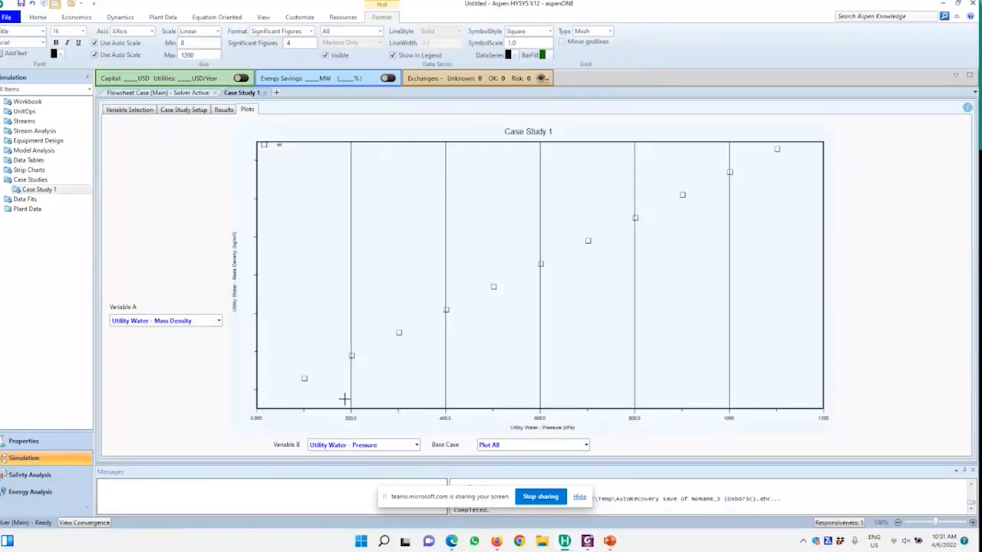
{"action": "left_click", "coordinate": [370, 445]}
{"action": "left_click", "coordinate": [368, 460]}
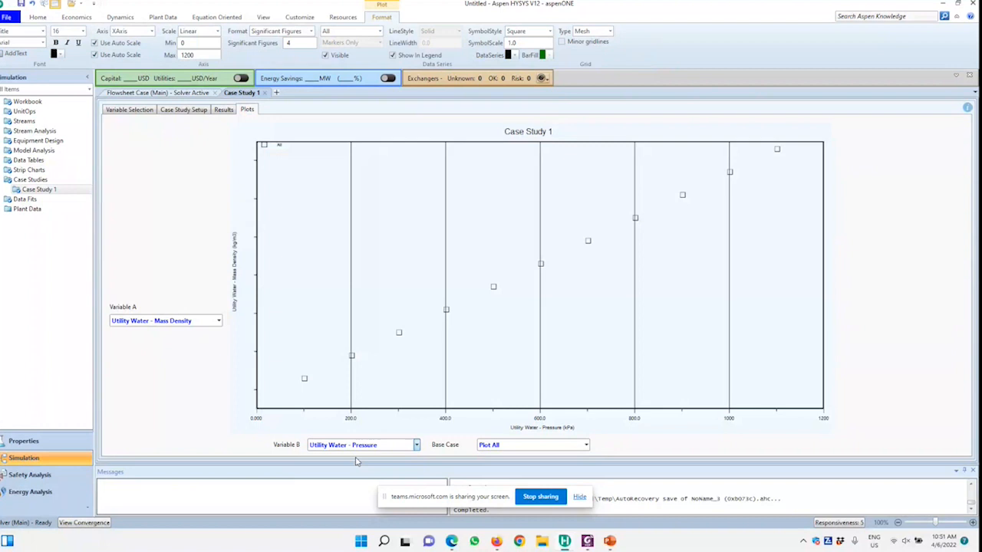
{"action": "left_click", "coordinate": [211, 321]}
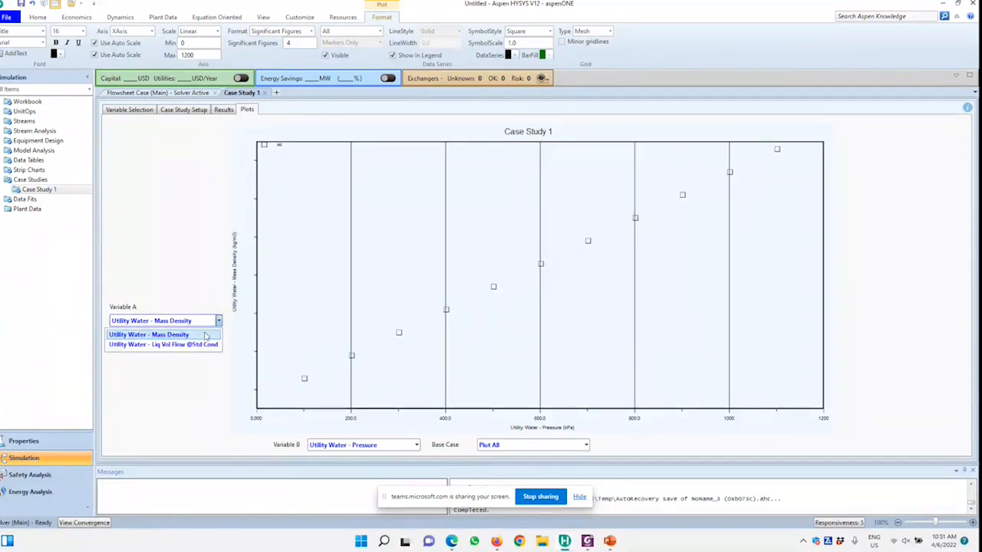
{"action": "left_click", "coordinate": [205, 336]}
{"action": "mouse_move", "coordinate": [303, 379]}
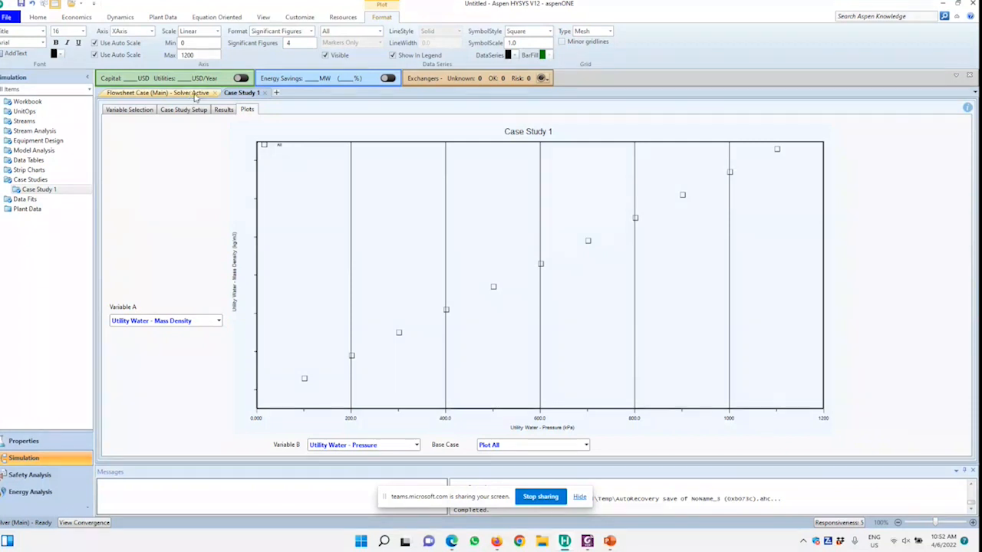
{"action": "left_click", "coordinate": [223, 109]}
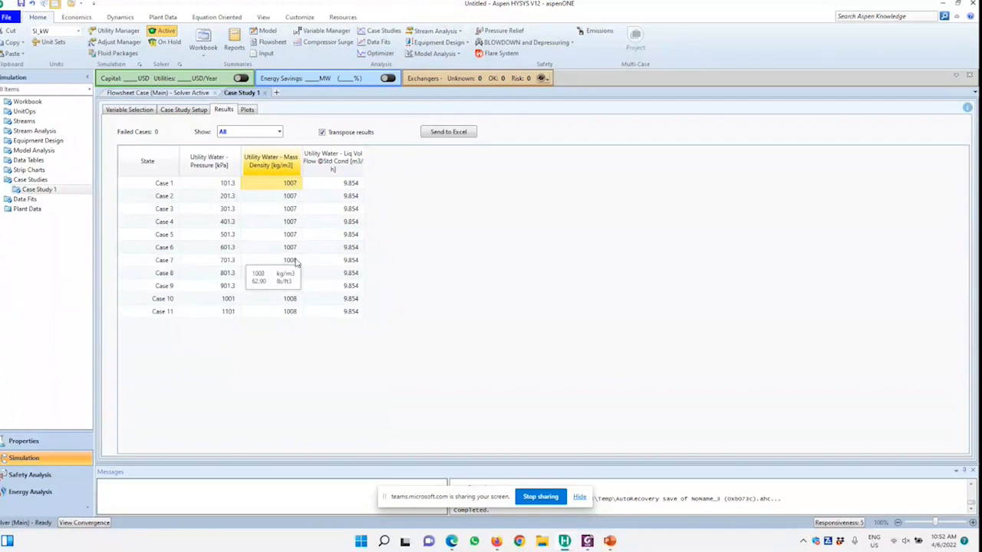
{"action": "left_click", "coordinate": [247, 111]}
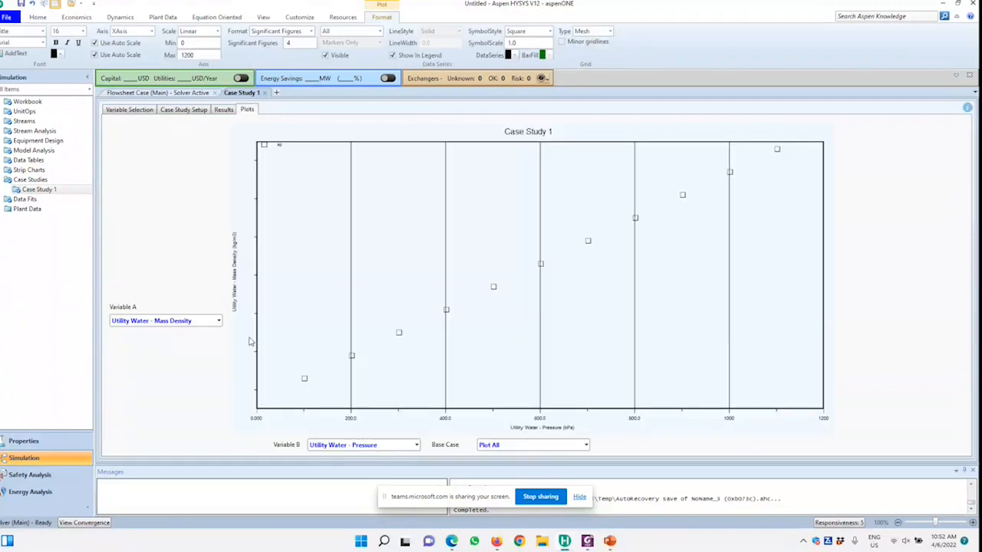
{"action": "left_click", "coordinate": [219, 322]}
{"action": "left_click", "coordinate": [220, 338]}
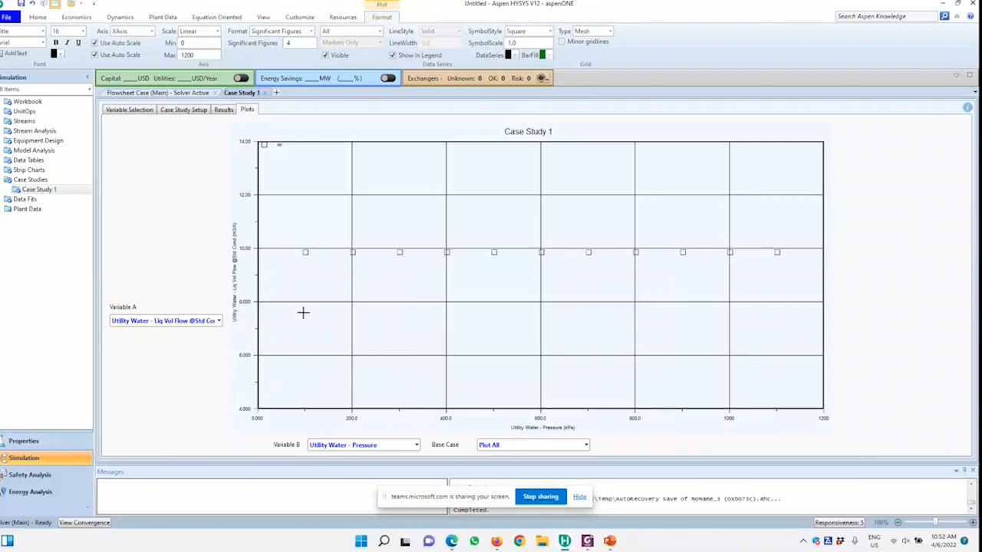
{"action": "left_click", "coordinate": [183, 110]}
{"action": "left_click", "coordinate": [224, 110]}
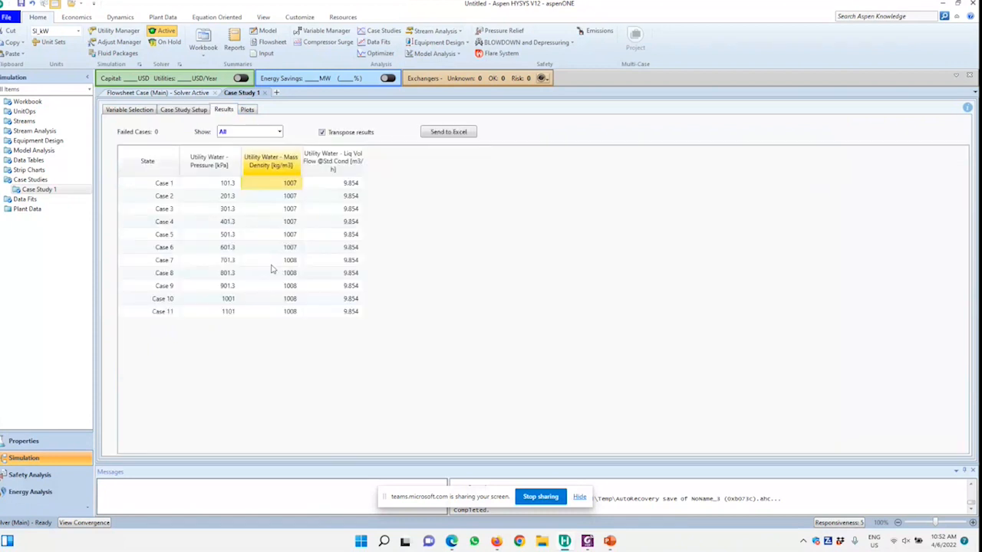
Switch to the PowerPoint presentation and advance to the Case Study 2b fluid package slide
{"action": "left_click", "coordinate": [616, 543]}
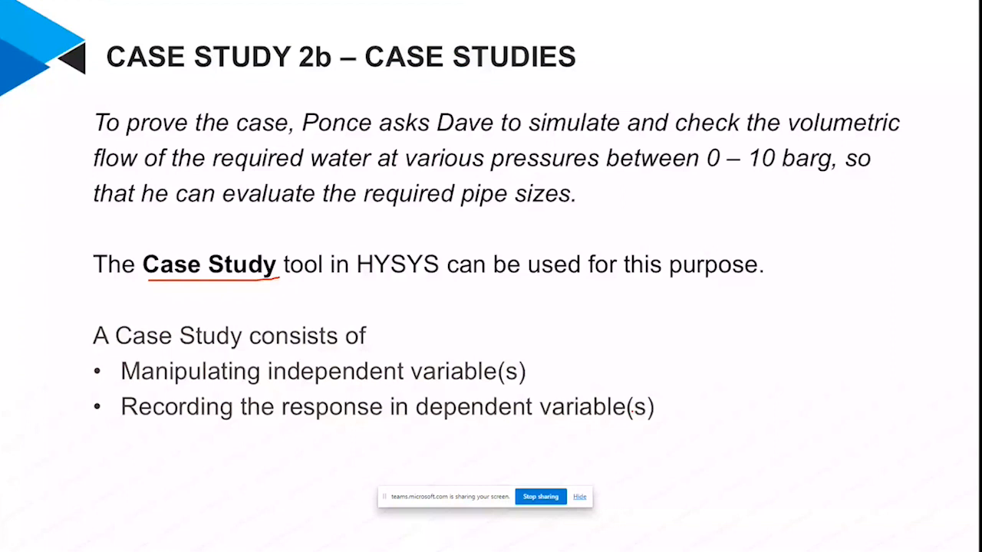
{"action": "key", "text": "Right"}
{"action": "key", "text": "Right"}
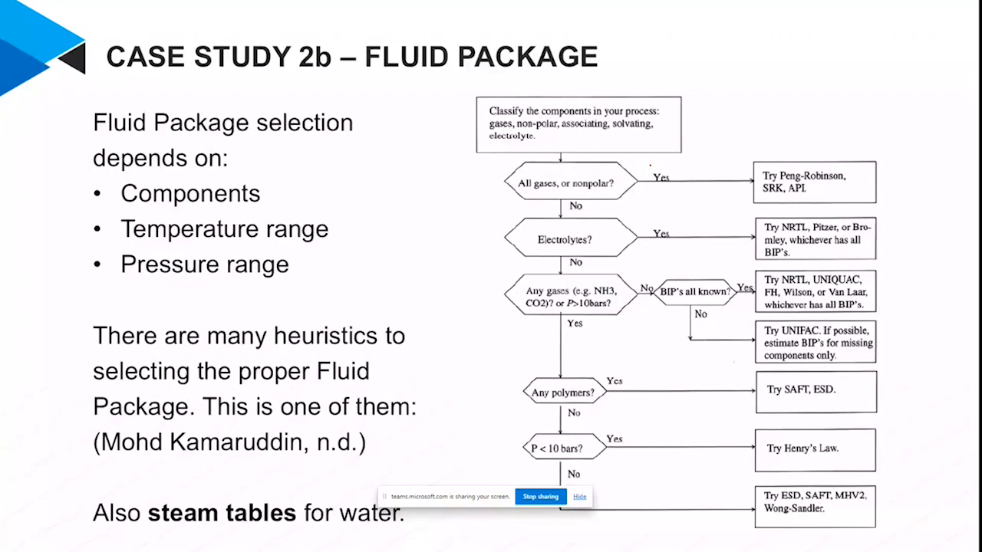
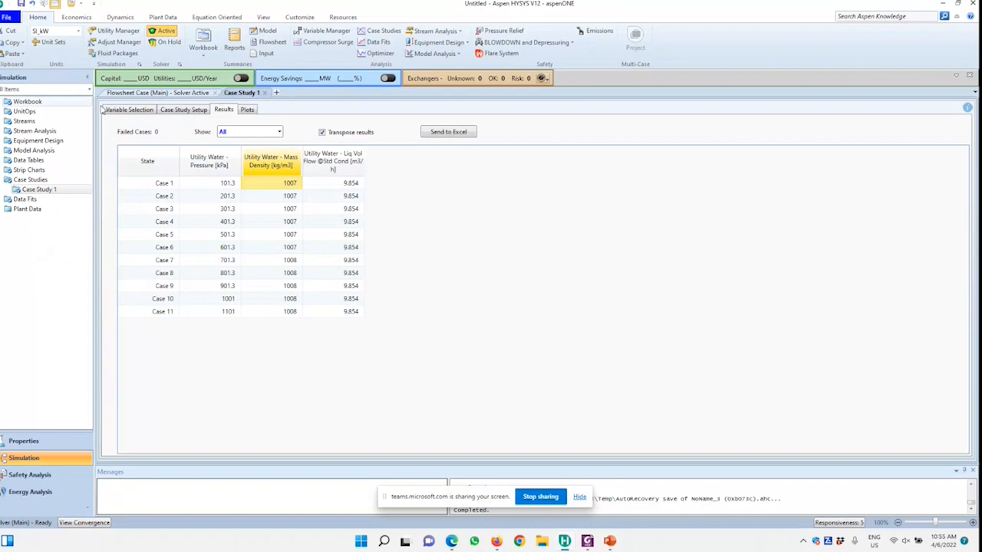
Create a new case and add n-Butane to a new component list
{"action": "left_click", "coordinate": [8, 17]}
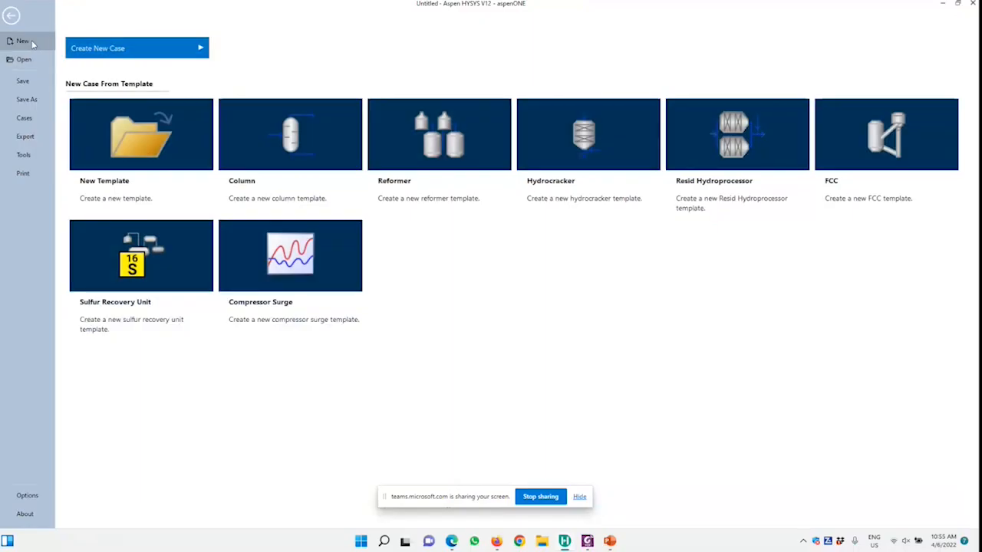
{"action": "left_click", "coordinate": [176, 54]}
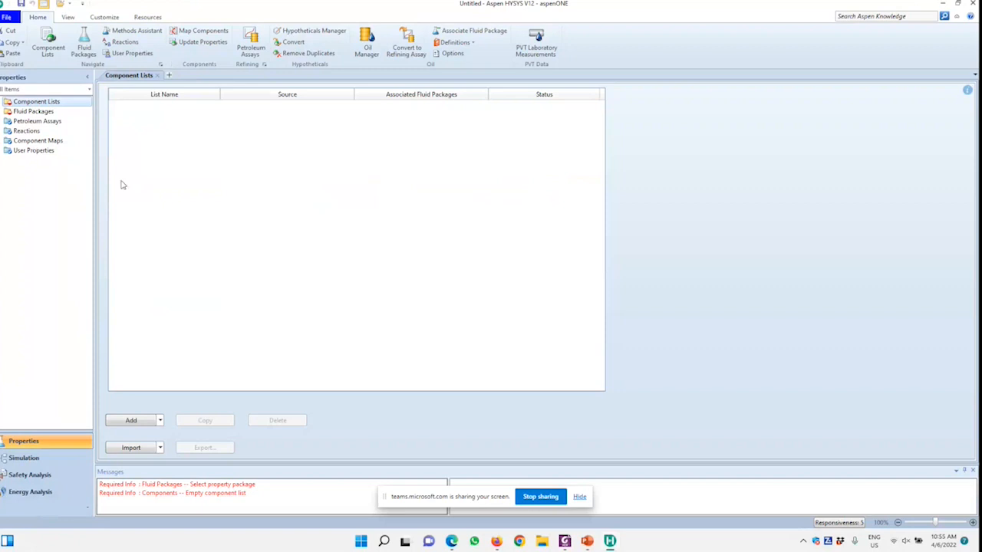
{"action": "left_click", "coordinate": [147, 421]}
{"action": "type", "text": "B"}
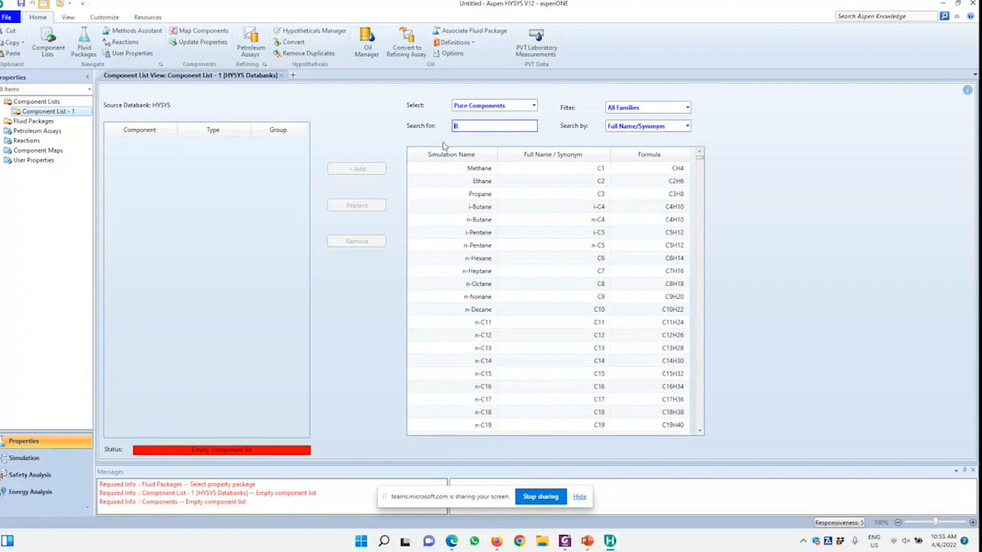
{"action": "type", "text": "utane"}
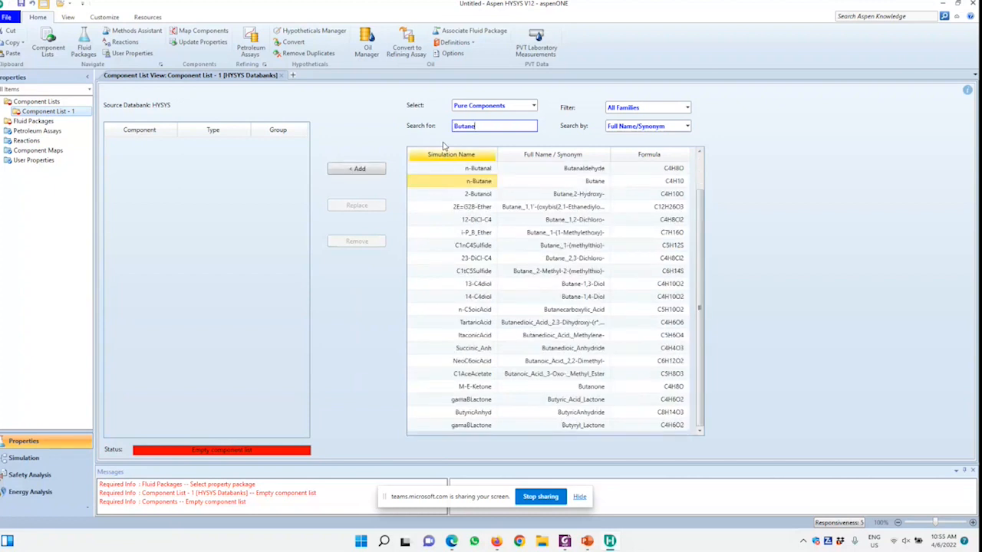
{"action": "double_click", "coordinate": [443, 184]}
Find i-Butane in the databank and add it to the component list
{"action": "left_click", "coordinate": [482, 124]}
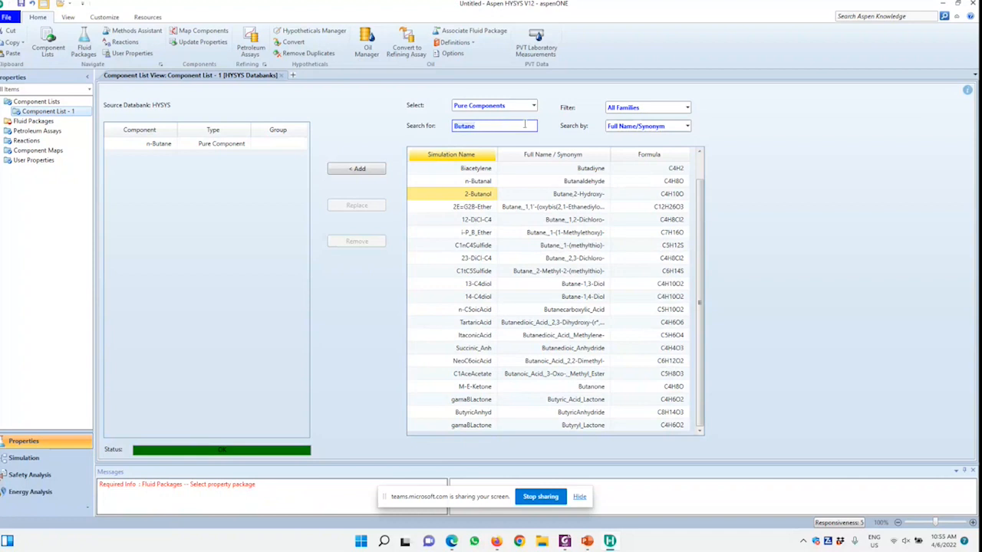
{"action": "key", "text": "BackSpace"}
{"action": "key", "text": "BackSpace"}
{"action": "key", "text": "BackSpace"}
{"action": "key", "text": "BackSpace"}
{"action": "key", "text": "BackSpace"}
{"action": "key", "text": "BackSpace"}
{"action": "type", "text": "i"}
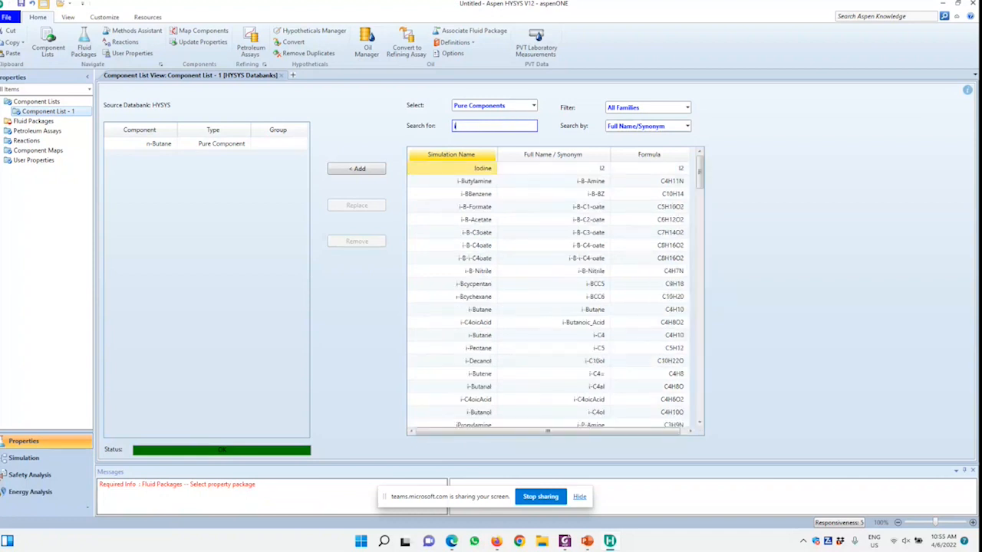
{"action": "type", "text": "-Butane"}
{"action": "key", "text": "Return"}
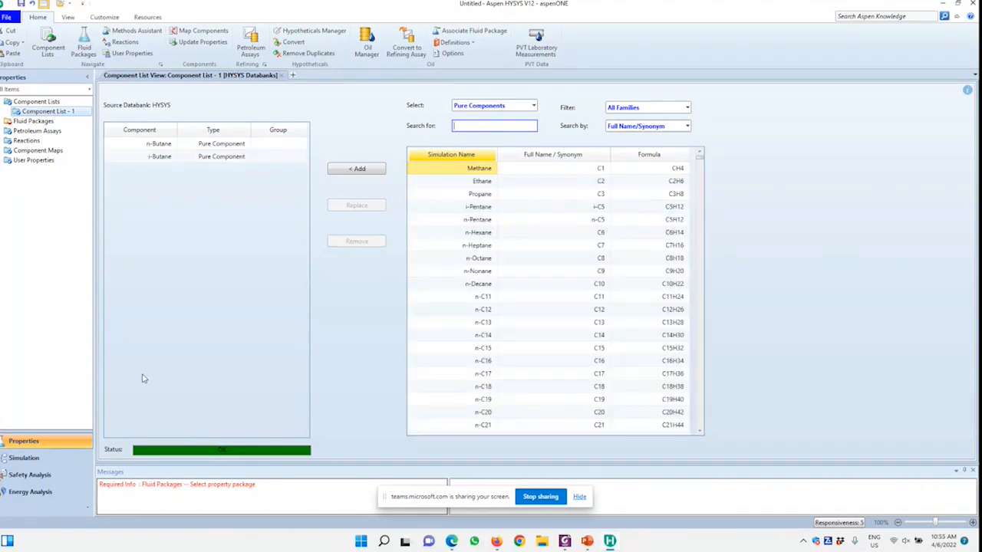
Add a fluid package for the component list and select the Peng-Robinson property package
{"action": "left_click", "coordinate": [35, 121]}
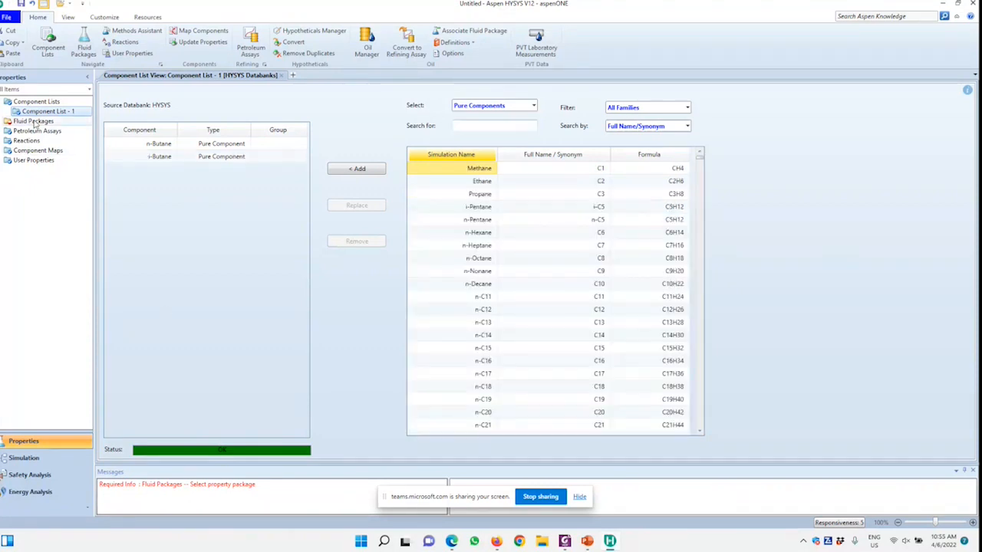
{"action": "left_click", "coordinate": [143, 427]}
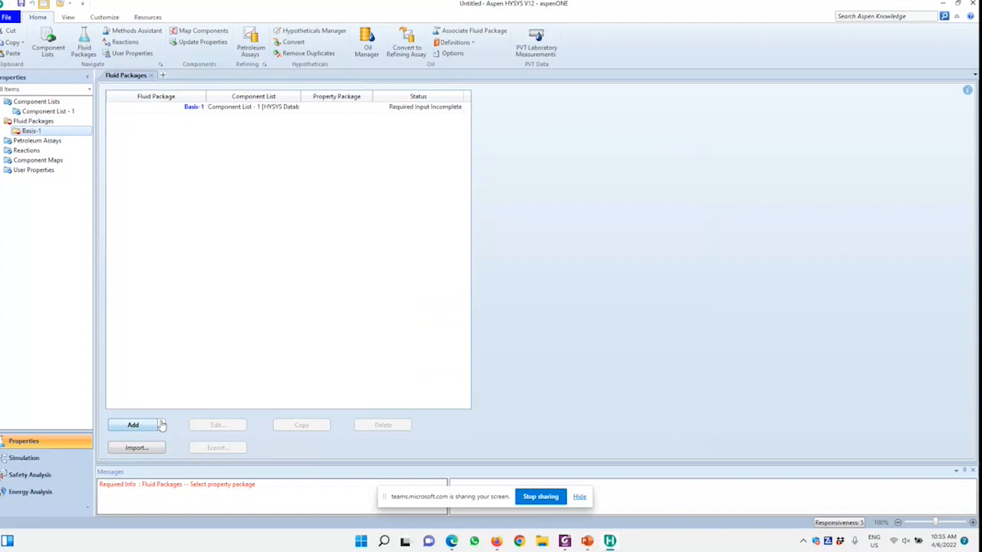
{"action": "scroll", "coordinate": [132, 278], "scroll_direction": "down", "scroll_amount": 2}
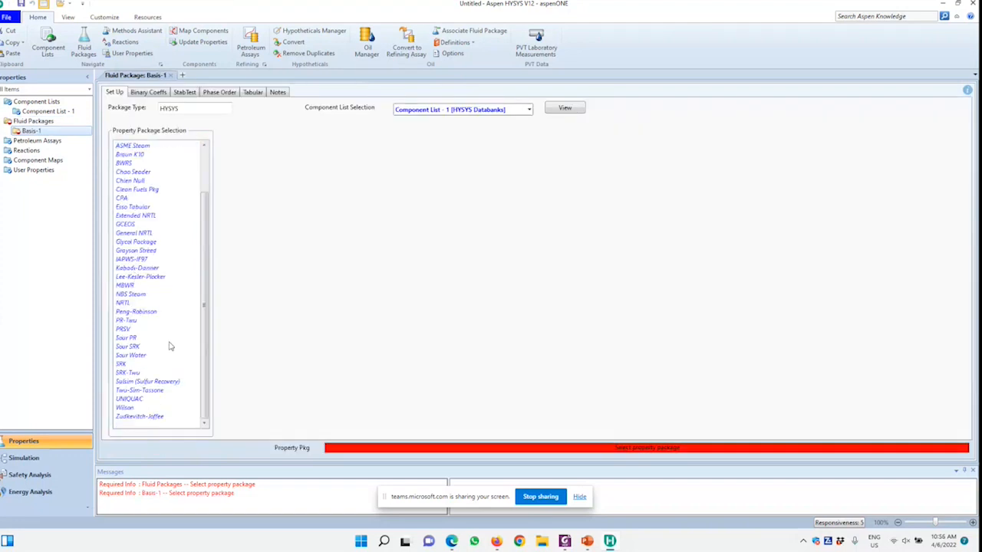
{"action": "left_click", "coordinate": [137, 312]}
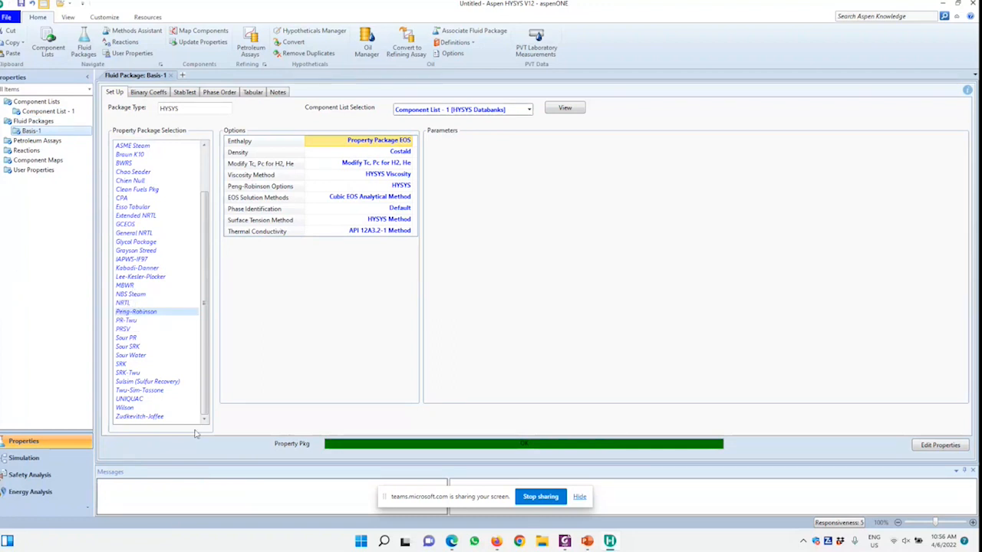
Enter the simulation environment and place a feed material stream, a pump and an outlet material stream on the flowsheet
{"action": "left_click", "coordinate": [66, 464]}
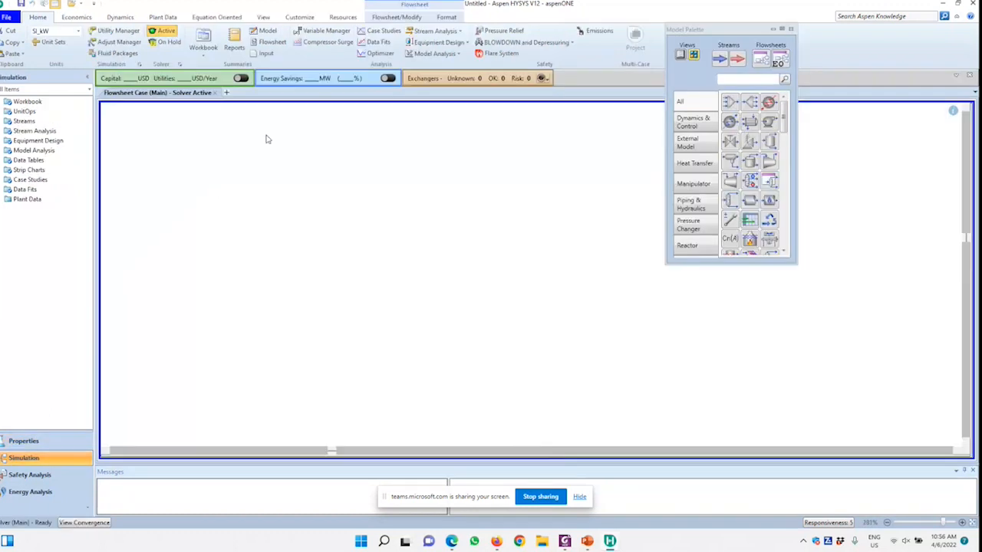
{"action": "left_click_drag", "start_coordinate": [721, 62], "coordinate": [351, 256]}
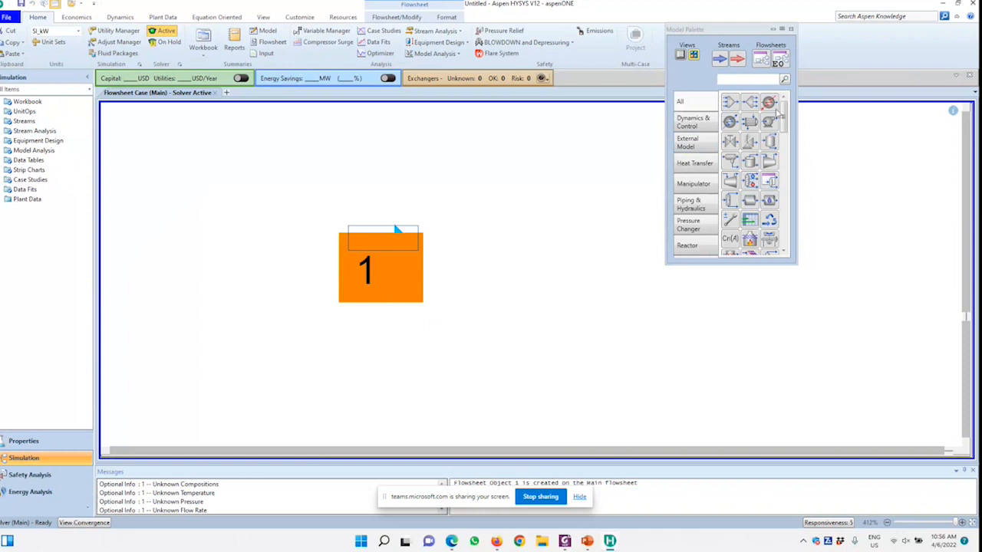
{"action": "left_click_drag", "start_coordinate": [769, 121], "coordinate": [443, 286]}
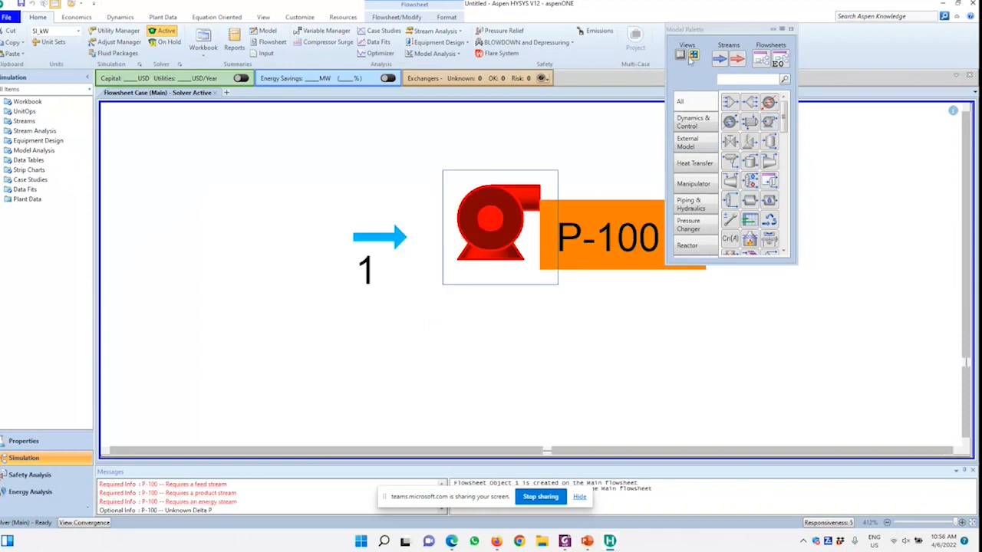
{"action": "left_click_drag", "start_coordinate": [724, 34], "coordinate": [620, 201]}
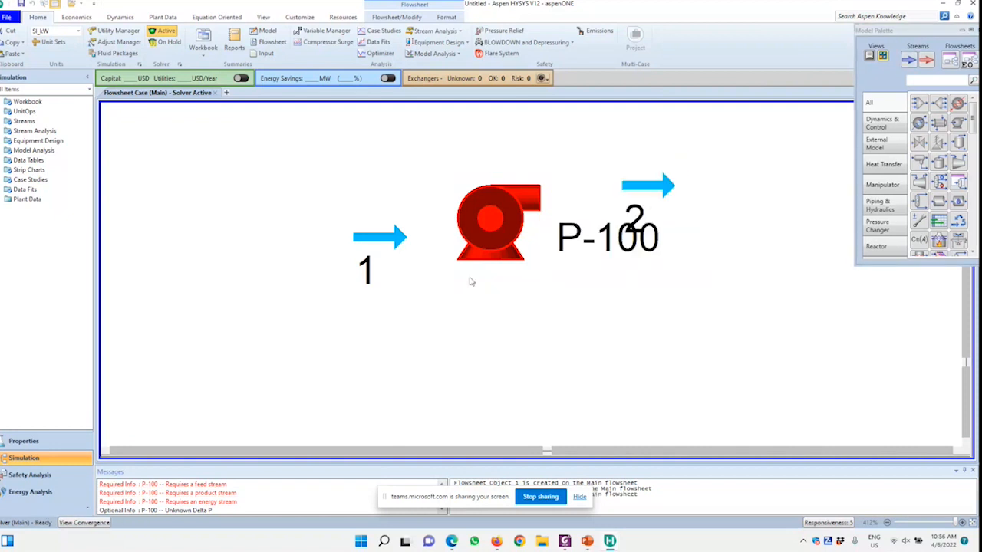
Set material stream 1 to a temperature of 50 C and a pressure of 1000 kPa
{"action": "left_click", "coordinate": [399, 240]}
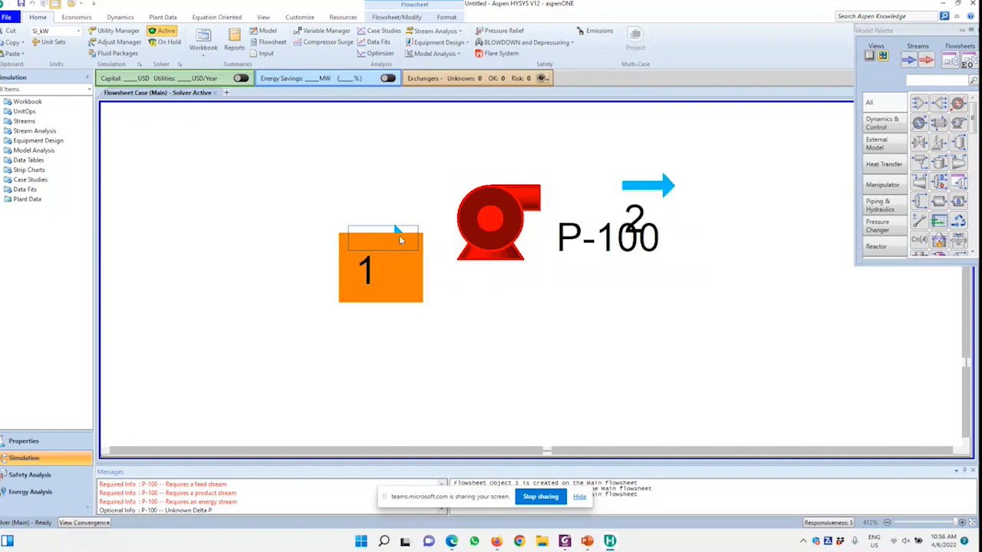
{"action": "double_click", "coordinate": [399, 240]}
{"action": "left_click_drag", "start_coordinate": [771, 107], "coordinate": [583, 154]}
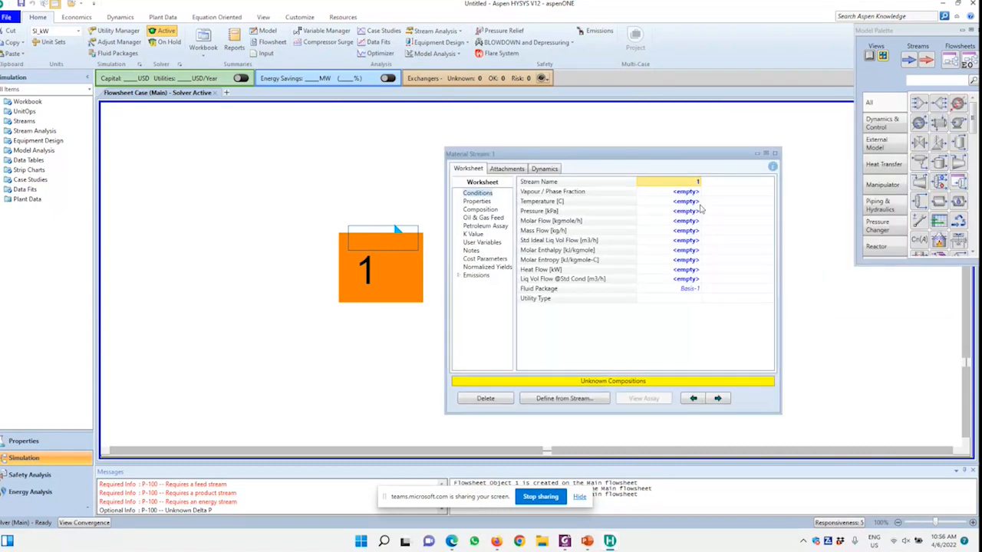
{"action": "left_click", "coordinate": [696, 202]}
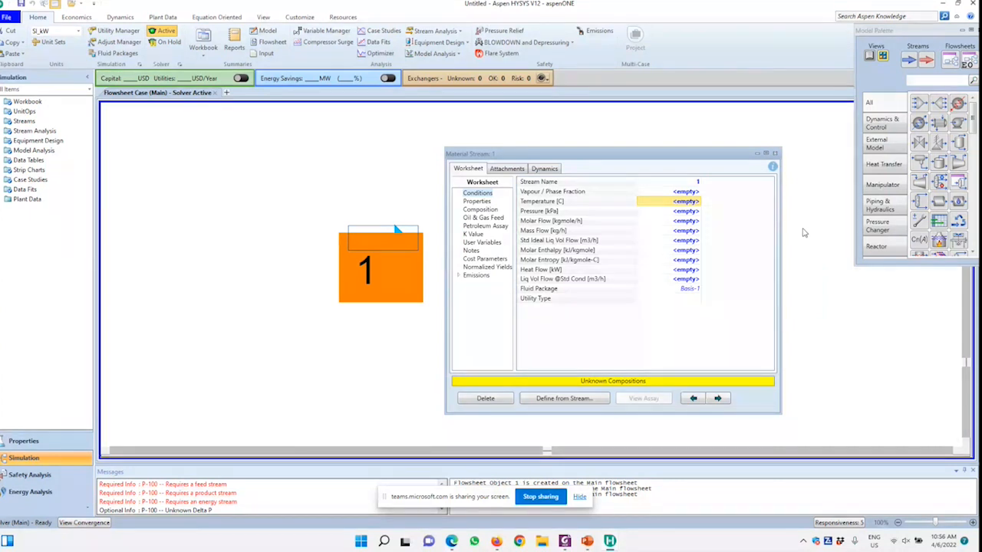
{"action": "type", "text": "5"}
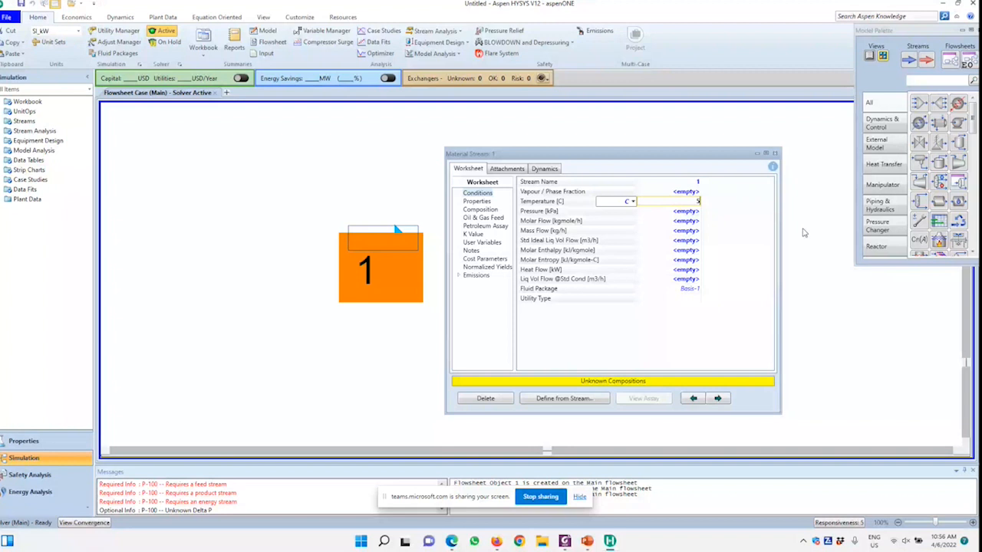
{"action": "type", "text": "0"}
{"action": "key", "text": "Return"}
{"action": "type", "text": "1000"}
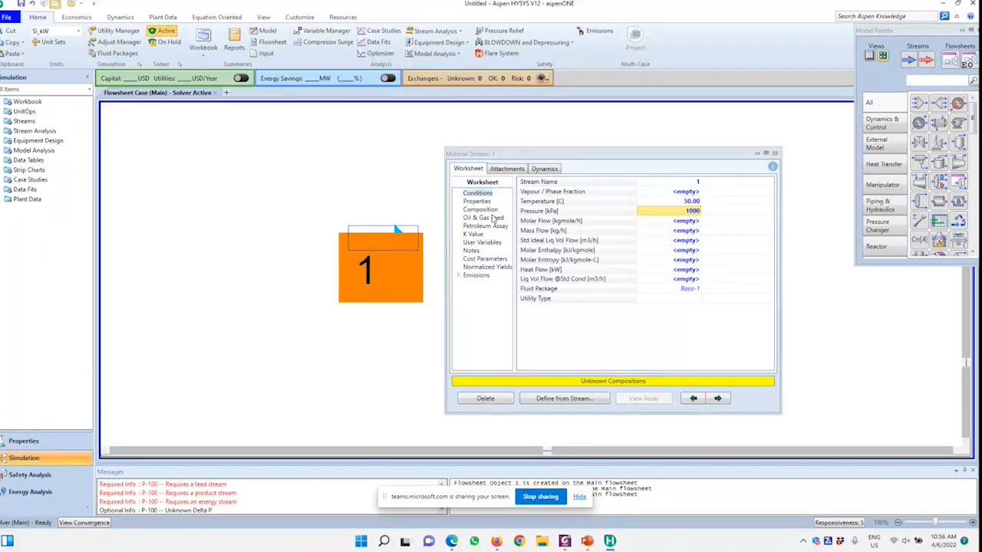
Open stream 1's composition for input and enter mole fraction values of 75 for n-Butane and 25 for i-Butane
{"action": "left_click", "coordinate": [484, 209]}
{"action": "left_click", "coordinate": [557, 361]}
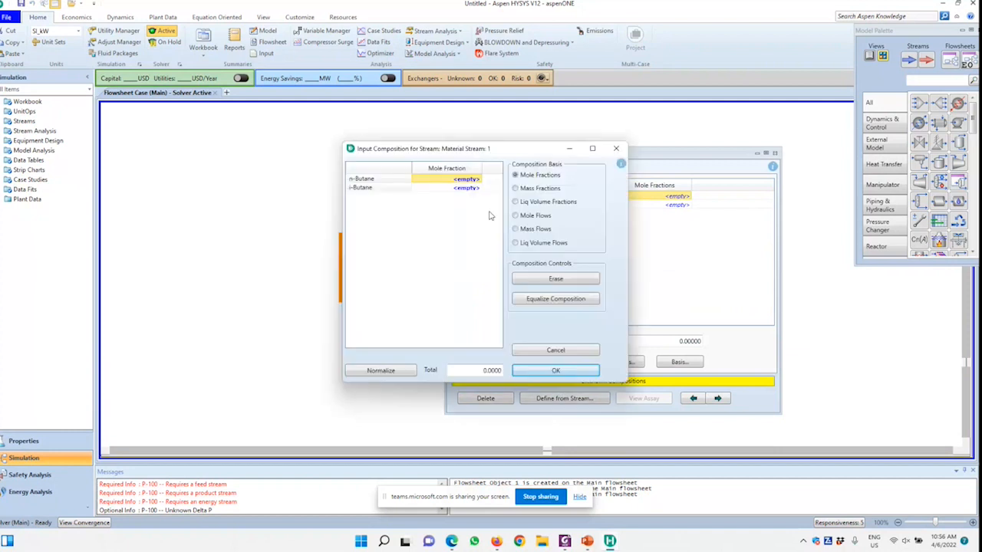
{"action": "type", "text": "7."}
{"action": "type", "text": "5"}
{"action": "key", "text": "Return"}
{"action": "type", "text": "25"}
{"action": "key", "text": "Return"}
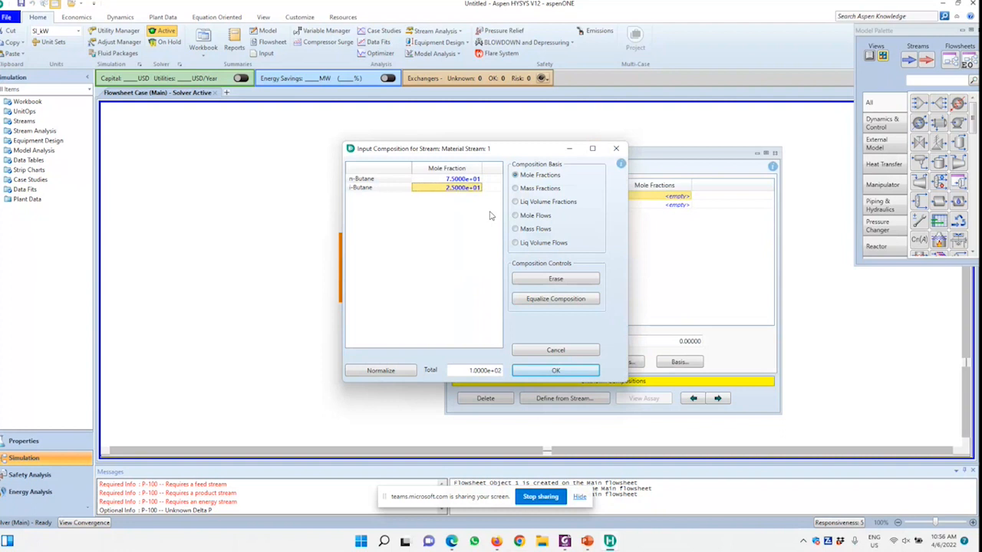
Try to equalize and normalize the composition of stream 1
{"action": "left_click", "coordinate": [555, 300]}
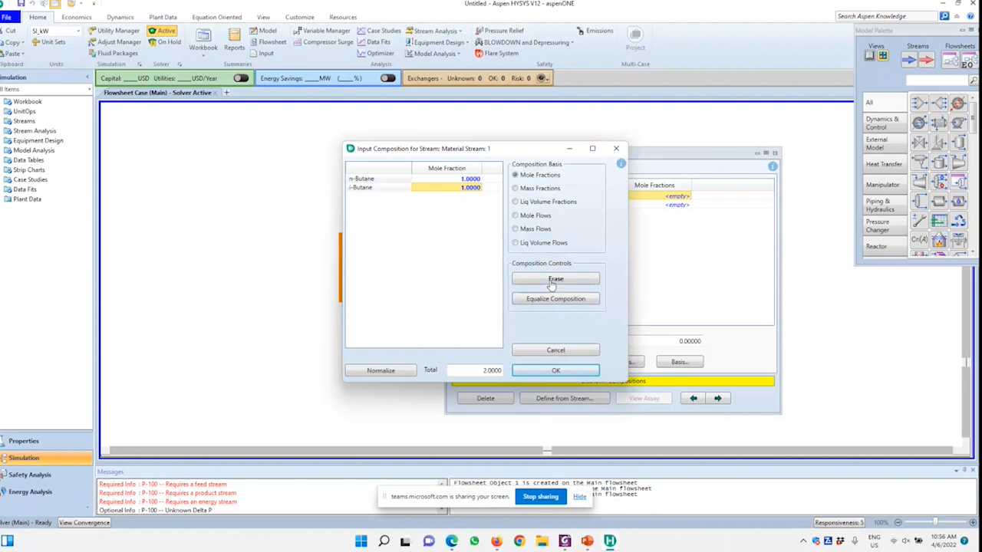
{"action": "left_click", "coordinate": [380, 370]}
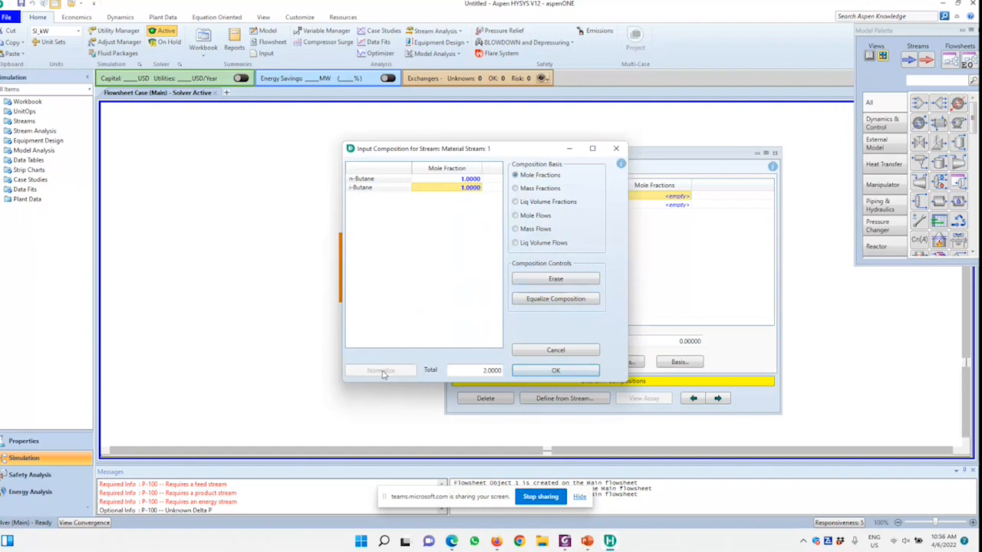
Re-enter 75 for n-Butane and 25 for i-Butane, normalize the mole fractions and accept the composition
{"action": "left_click", "coordinate": [441, 181]}
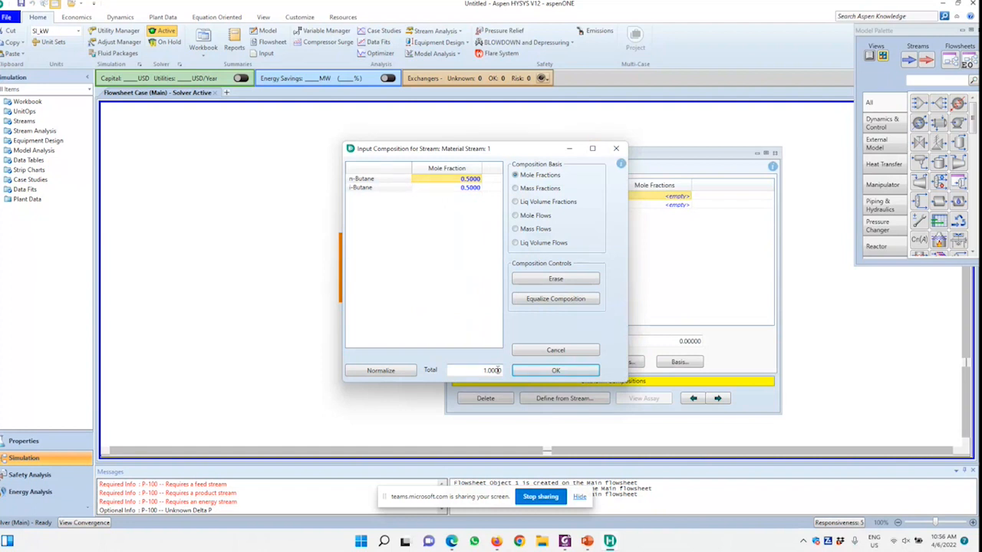
{"action": "type", "text": "75"}
{"action": "key", "text": "Return"}
{"action": "type", "text": "25"}
{"action": "key", "text": "Return"}
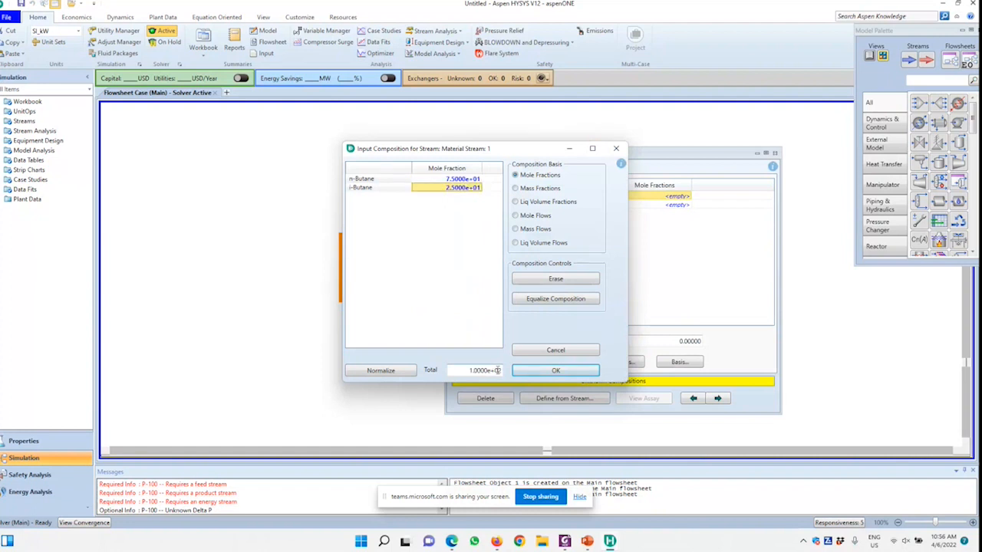
{"action": "left_click", "coordinate": [404, 374]}
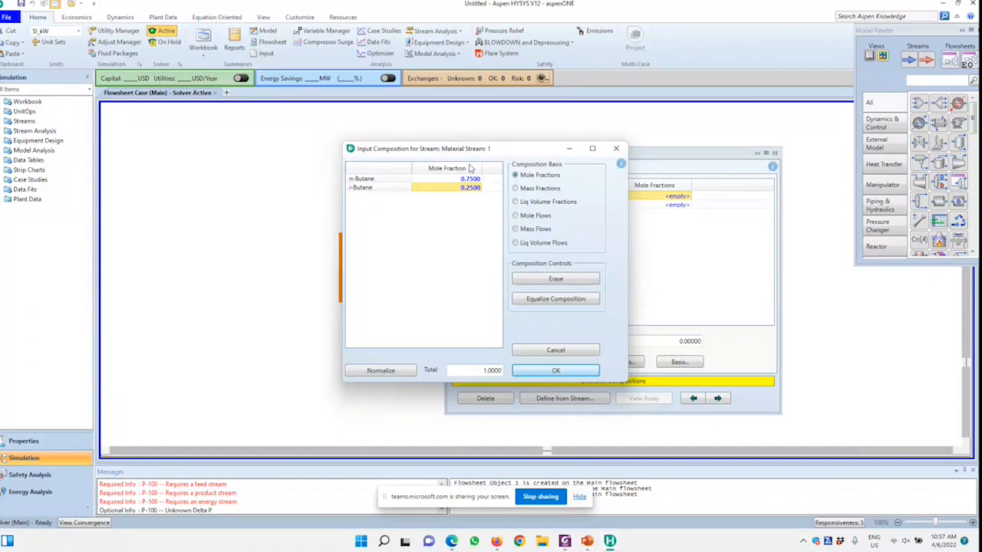
{"action": "left_click", "coordinate": [568, 367]}
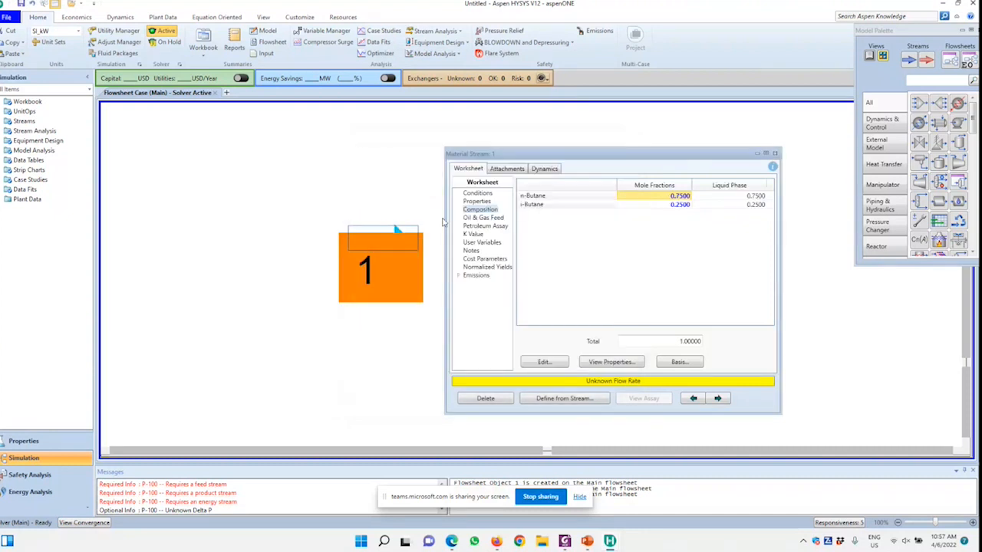
Set the molar flow of stream 1 to 100 kgmole/h in its conditions
{"action": "left_click", "coordinate": [467, 193]}
{"action": "left_click", "coordinate": [685, 221]}
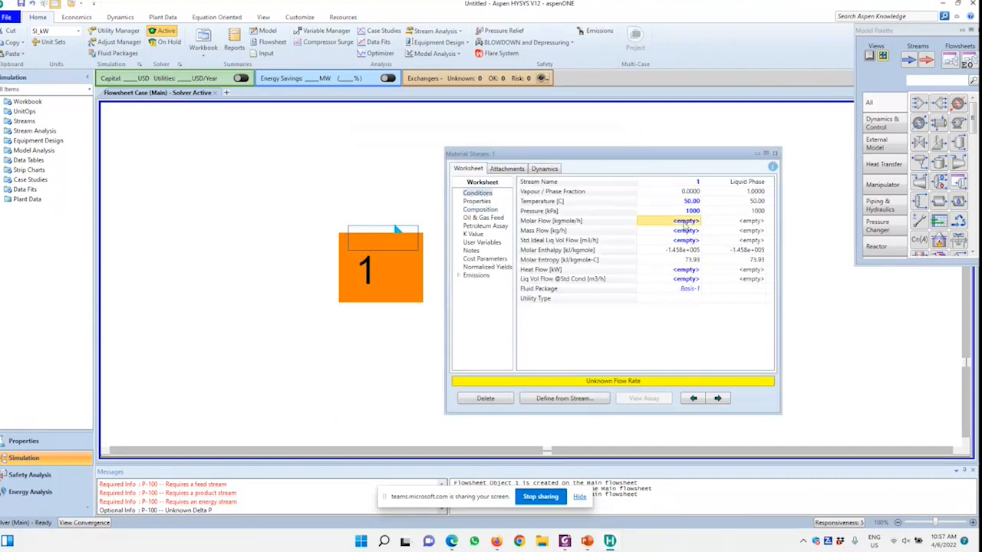
{"action": "type", "text": "100"}
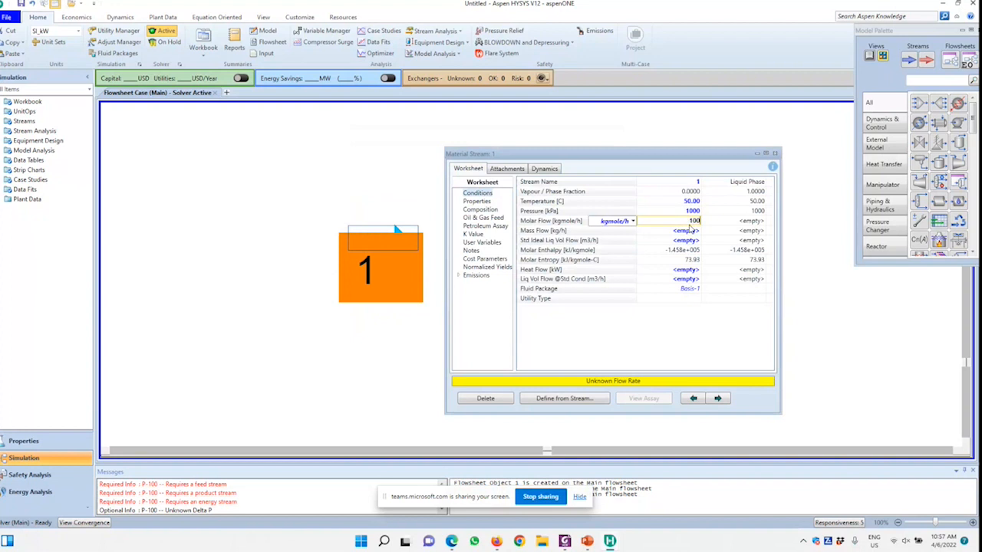
{"action": "key", "text": "Return"}
Connect stream 1 as the inlet and stream 2 as the outlet of pump P-100
{"action": "left_click_drag", "start_coordinate": [523, 157], "coordinate": [731, 330]}
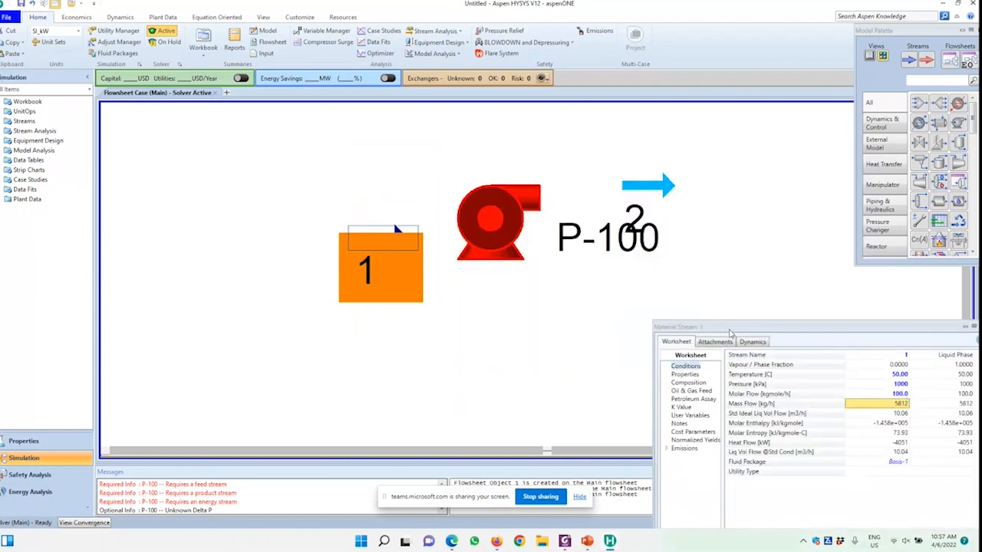
{"action": "double_click", "coordinate": [476, 217]}
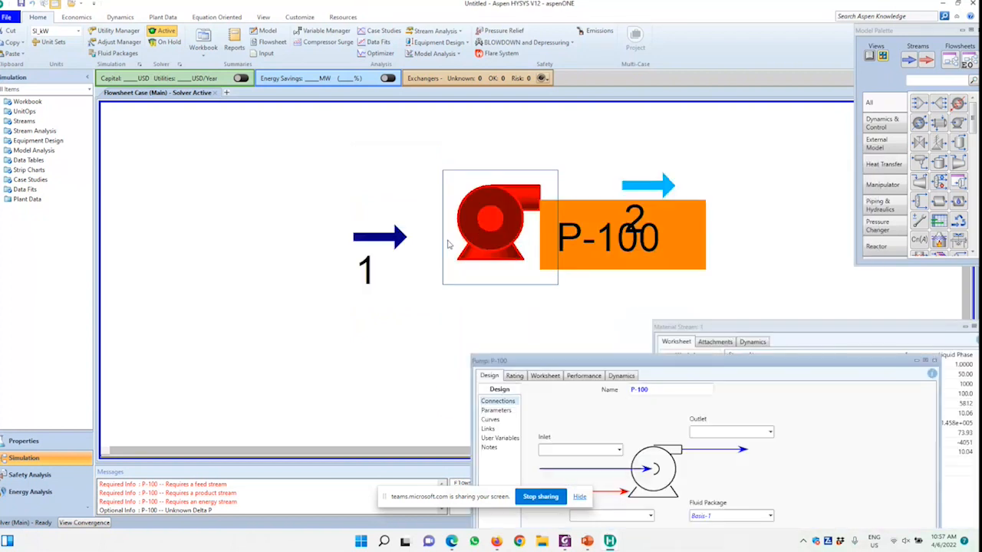
{"action": "left_click_drag", "start_coordinate": [527, 361], "coordinate": [488, 101]}
{"action": "left_click", "coordinate": [581, 190]}
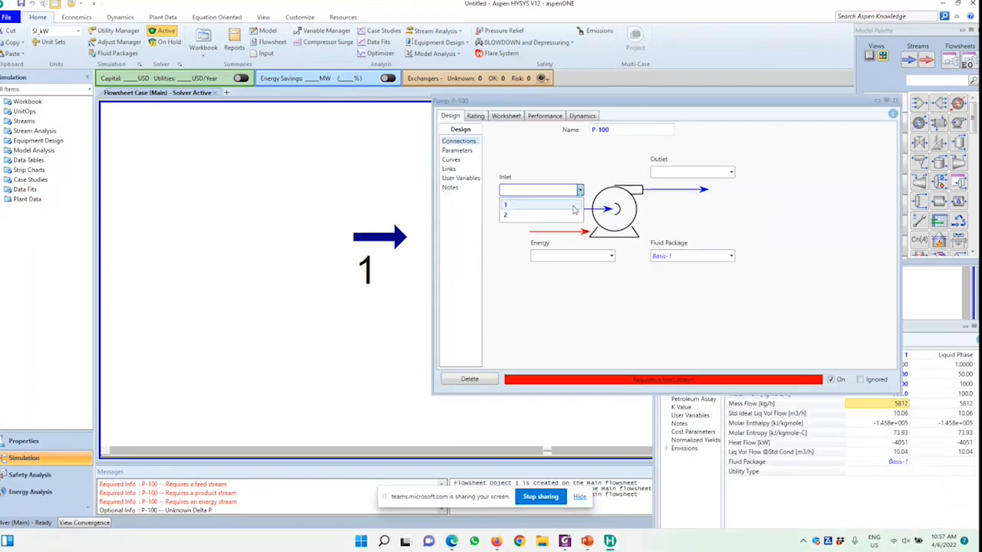
{"action": "left_click", "coordinate": [573, 207]}
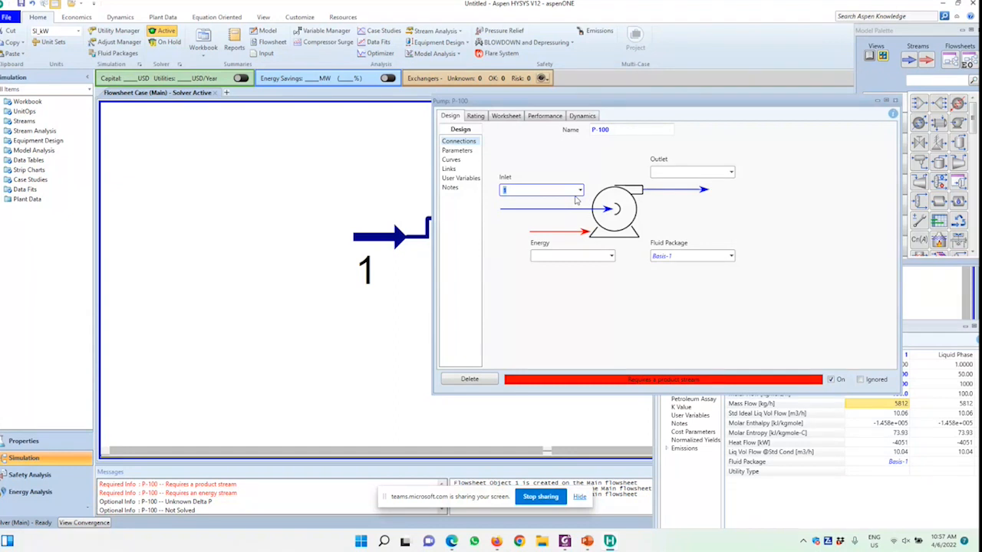
{"action": "left_click", "coordinate": [721, 176]}
{"action": "type", "text": "2"}
{"action": "key", "text": "Return"}
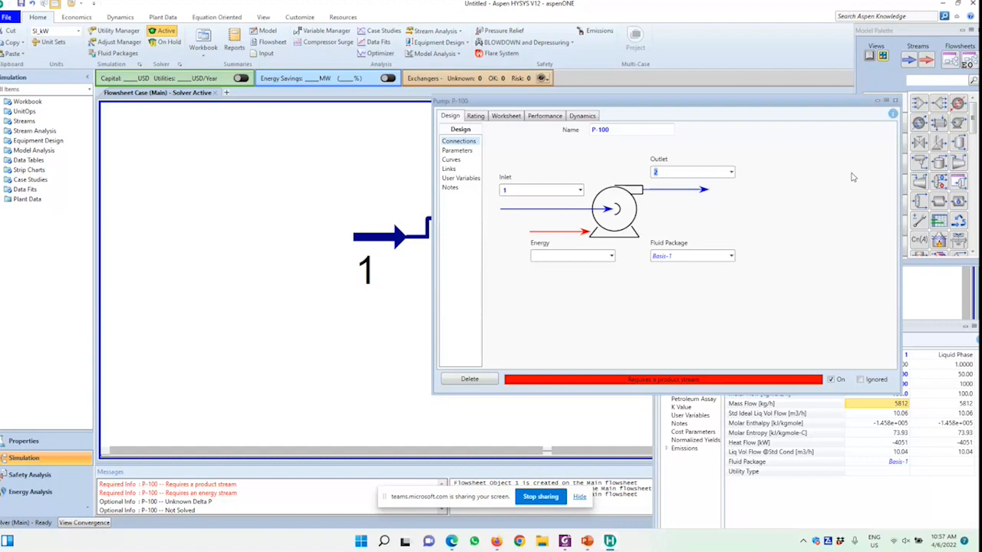
Place an energy stream below pump P-100 and connect it as the pump's energy stream
{"action": "left_click", "coordinate": [886, 102]}
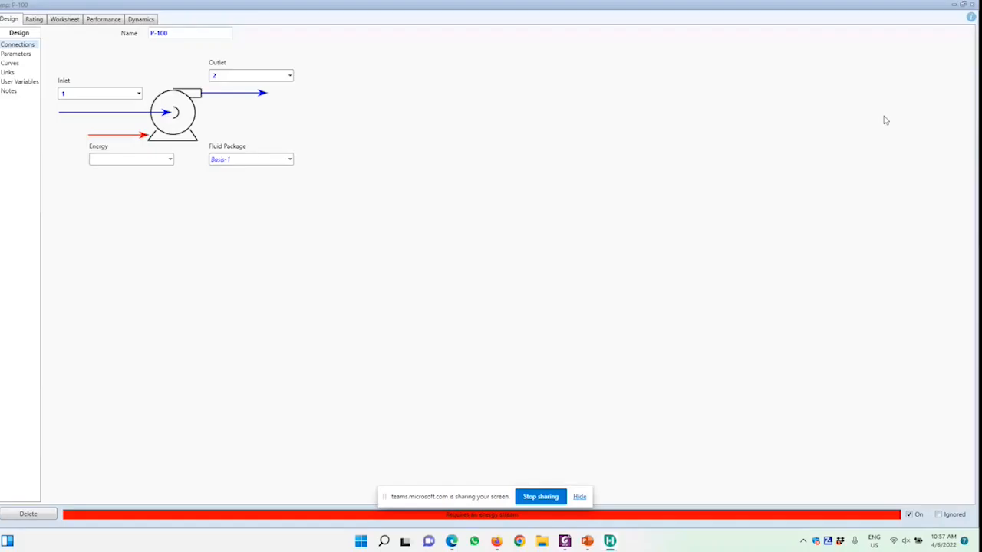
{"action": "left_click", "coordinate": [972, 4]}
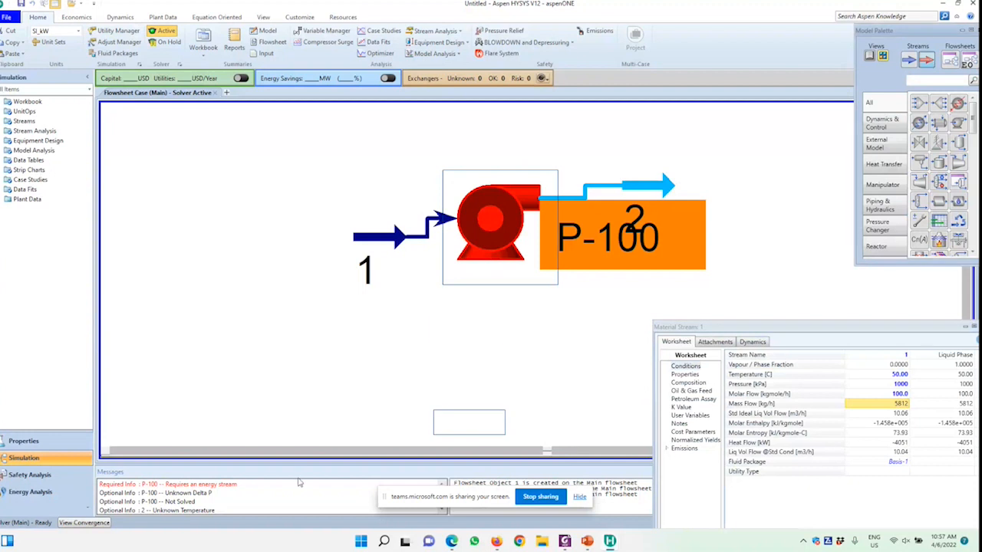
{"action": "left_click", "coordinate": [436, 340]}
{"action": "double_click", "coordinate": [497, 239]}
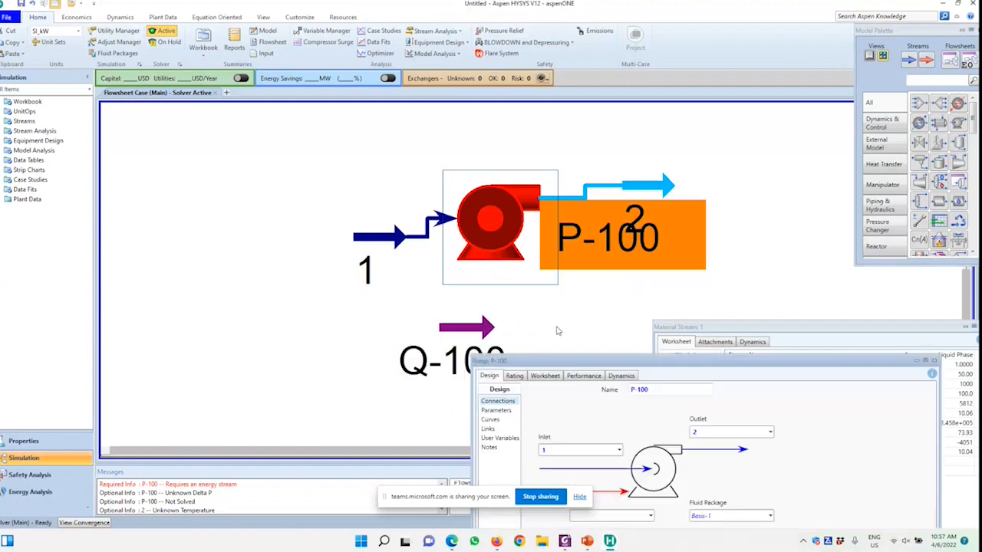
{"action": "left_click_drag", "start_coordinate": [558, 360], "coordinate": [558, 178]}
{"action": "left_click", "coordinate": [651, 335]}
{"action": "left_click", "coordinate": [614, 345]}
Set the pressure of outlet stream 2 to 2000 kPa in the worksheet conditions of pump P-100
{"action": "left_click_drag", "start_coordinate": [757, 179], "coordinate": [514, 349]}
{"action": "left_click", "coordinate": [303, 364]}
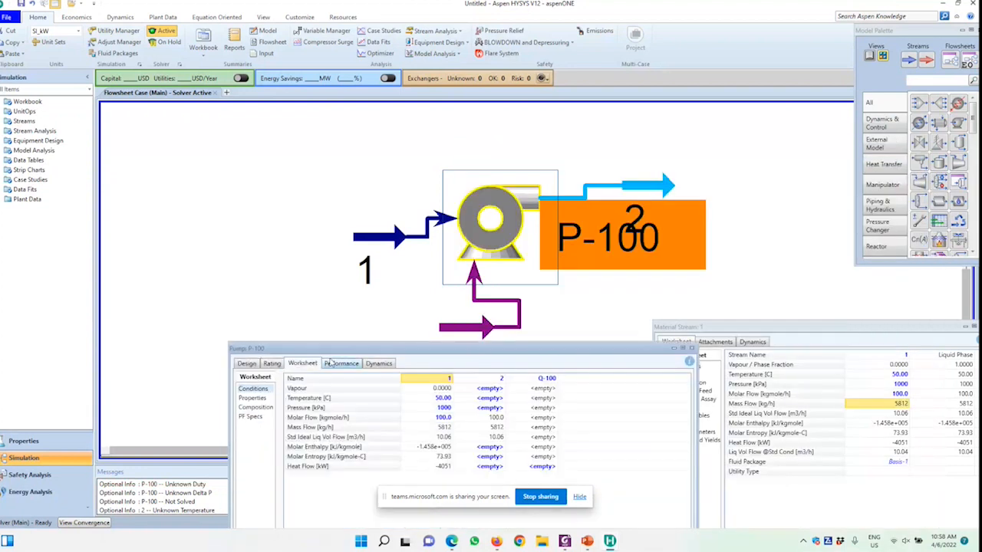
{"action": "left_click", "coordinate": [494, 409]}
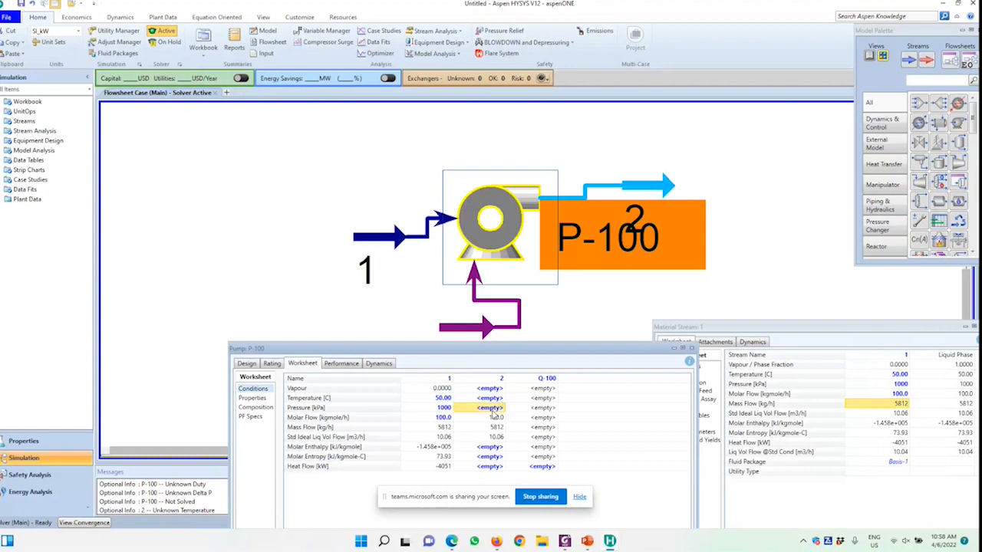
{"action": "double_click", "coordinate": [493, 410]}
{"action": "type", "text": "2000"}
{"action": "key", "text": "Return"}
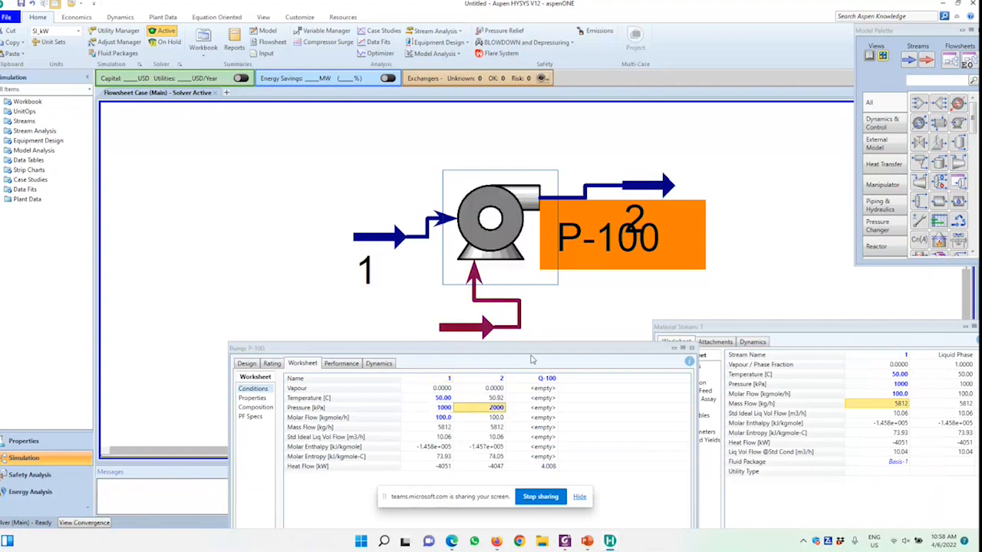
Review the calculated stream conditions, performance results and design connections of pump P-100
{"action": "left_click_drag", "start_coordinate": [444, 349], "coordinate": [676, 310]}
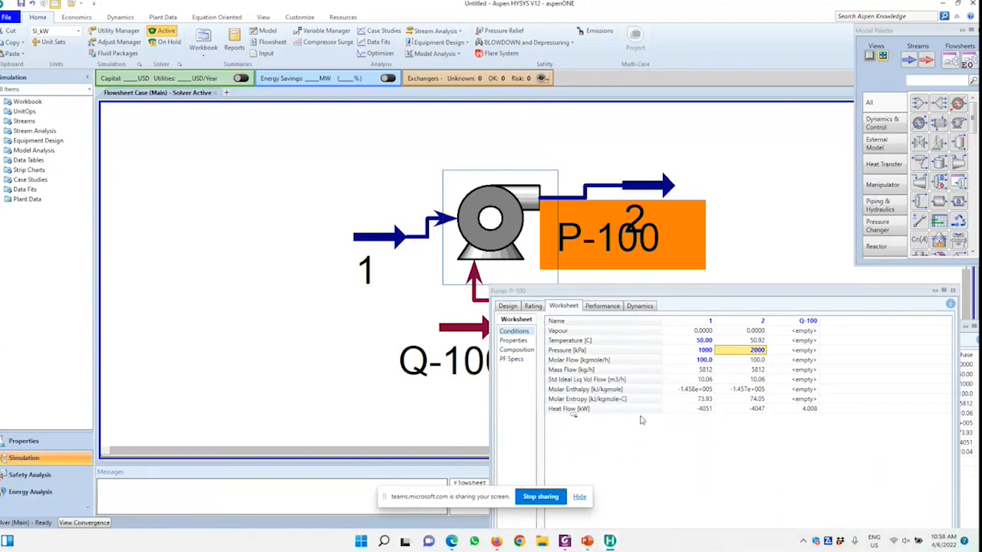
{"action": "left_click", "coordinate": [603, 306]}
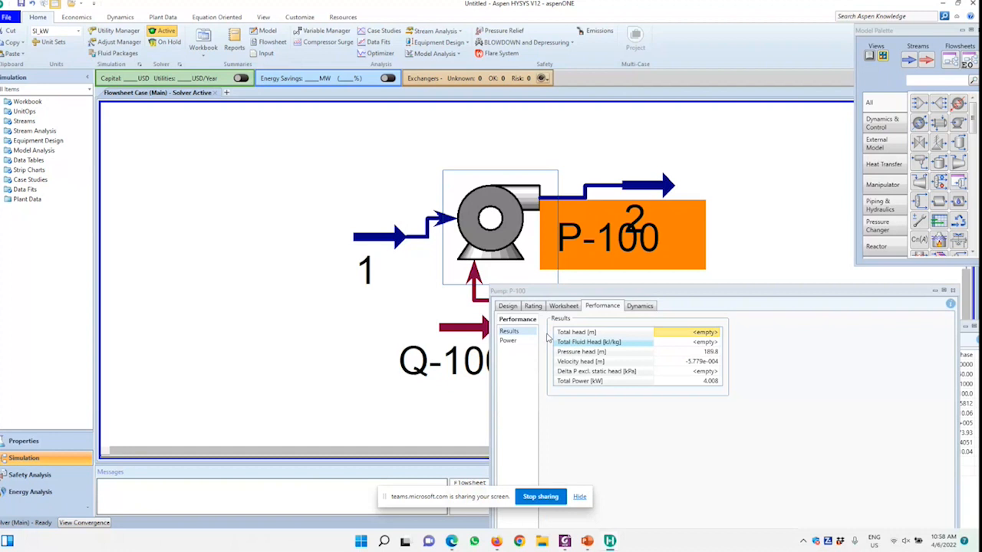
{"action": "left_click", "coordinate": [509, 306]}
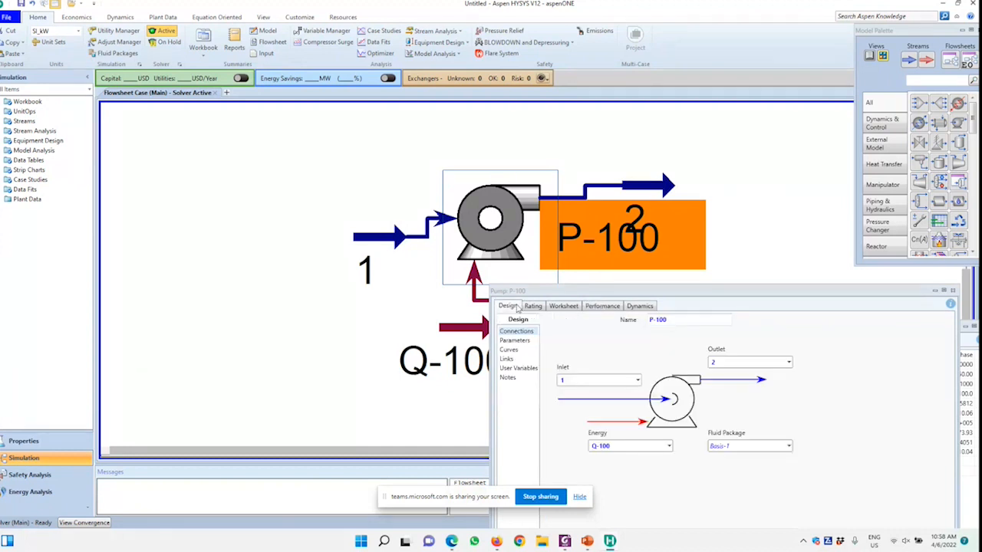
{"action": "left_click_drag", "start_coordinate": [581, 292], "coordinate": [614, 173]}
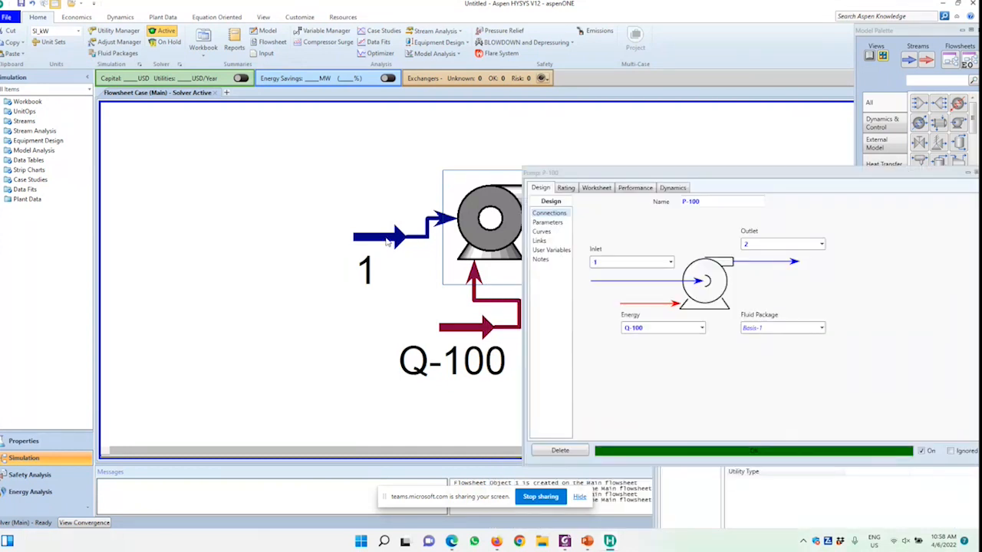
Set the temperature of inlet stream 1 to 100 C and close its property window
{"action": "double_click", "coordinate": [388, 242]}
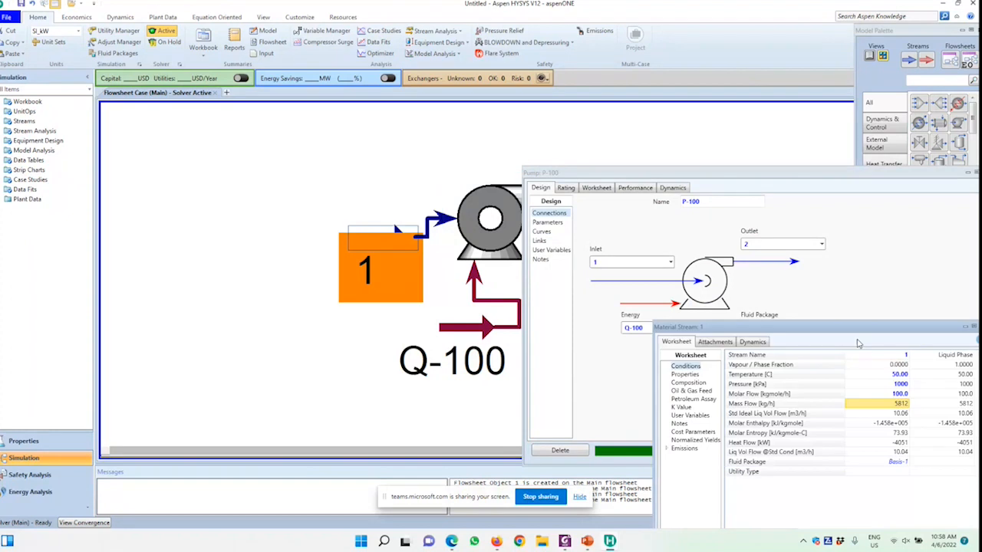
{"action": "left_click_drag", "start_coordinate": [857, 328], "coordinate": [671, 228]}
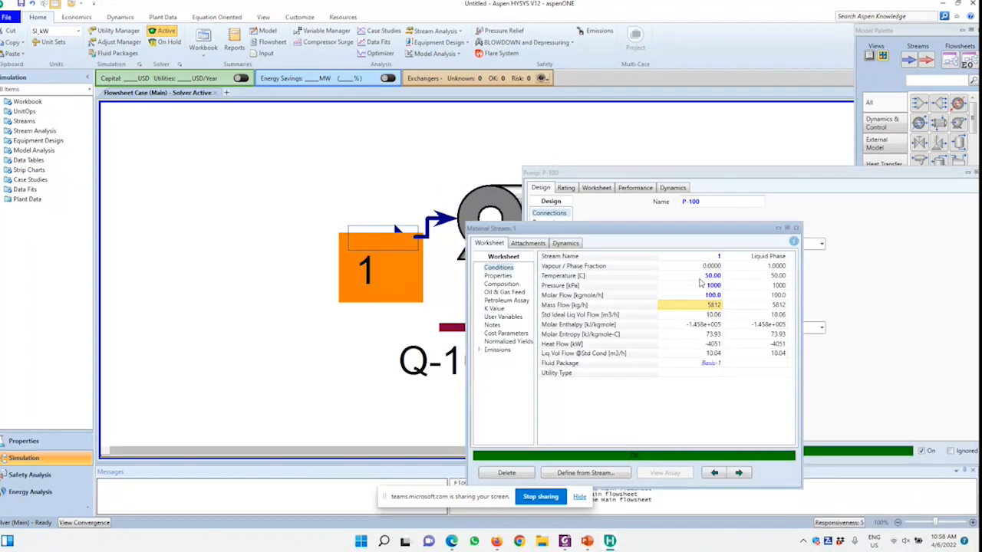
{"action": "left_click", "coordinate": [700, 278]}
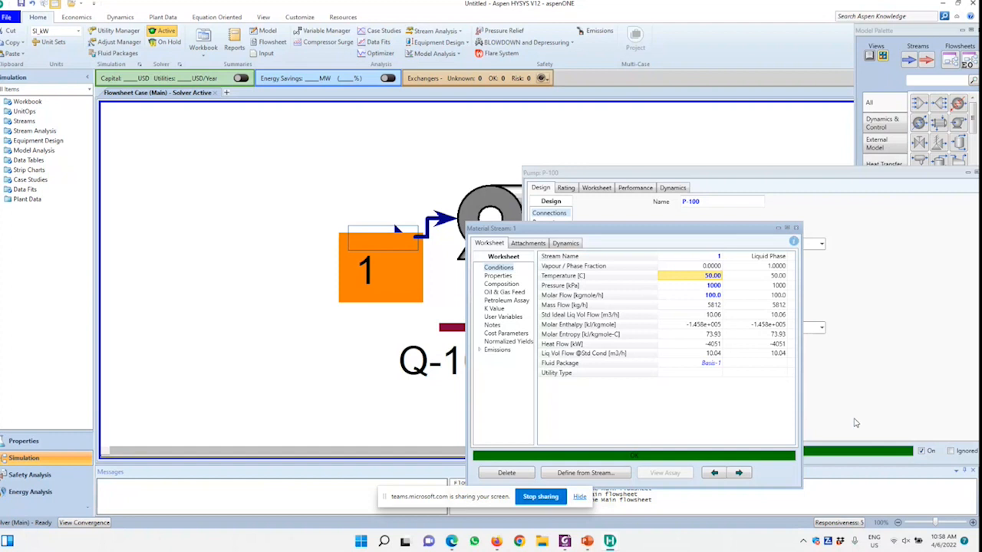
{"action": "type", "text": "100"}
{"action": "key", "text": "Return"}
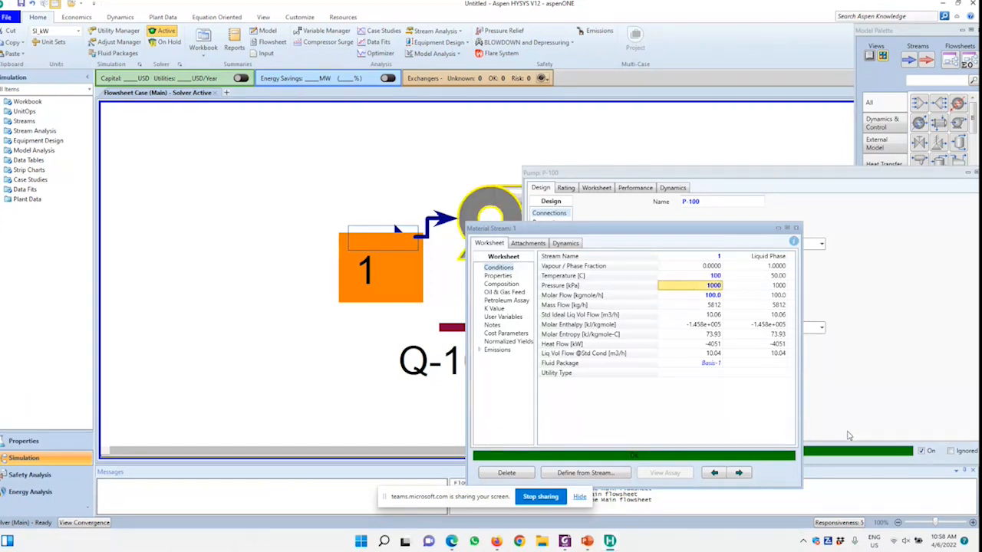
{"action": "left_click_drag", "start_coordinate": [638, 233], "coordinate": [279, 199]}
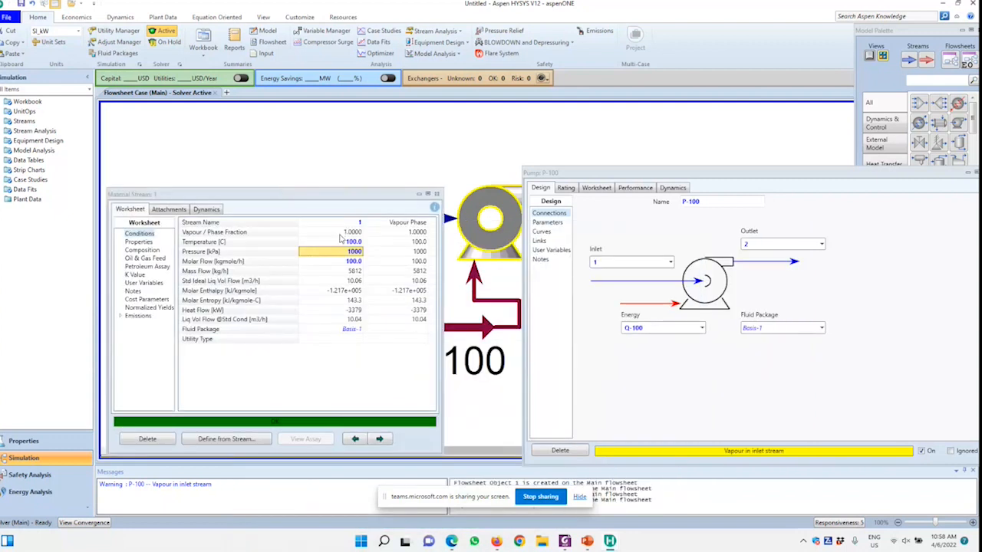
{"action": "left_click", "coordinate": [436, 194]}
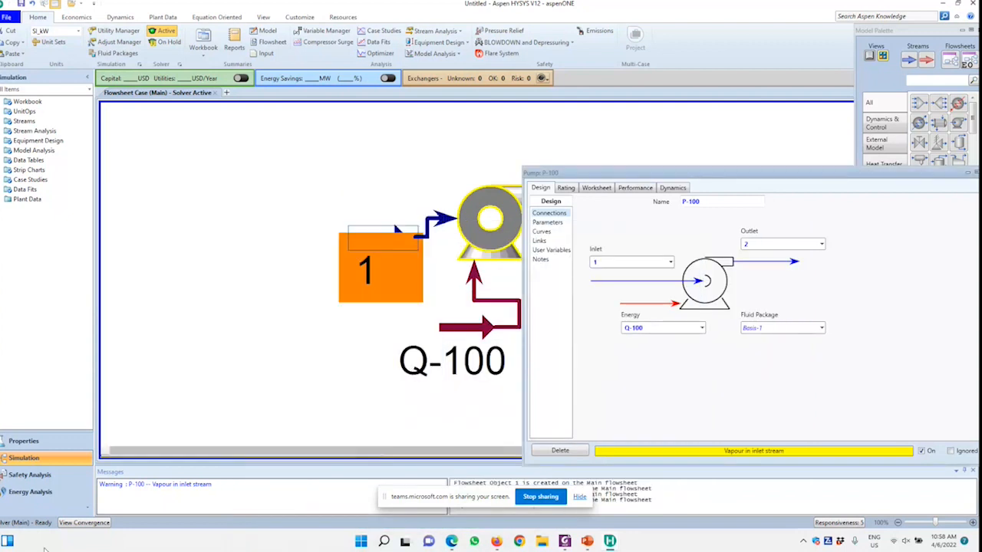
Check the solver message for pump P-100 and bring up the other open windows to switch to
{"action": "left_click", "coordinate": [150, 494]}
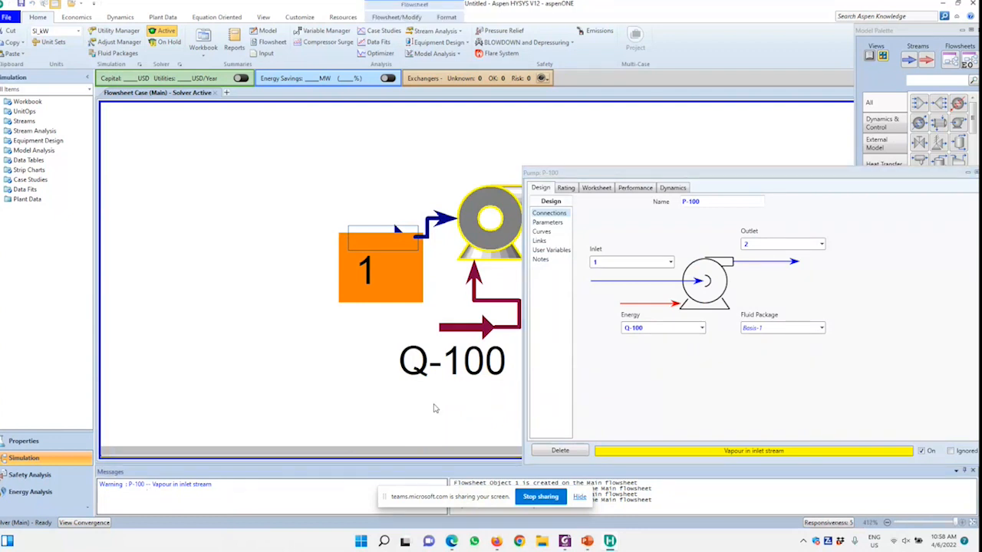
{"action": "left_click_drag", "start_coordinate": [637, 173], "coordinate": [674, 144]}
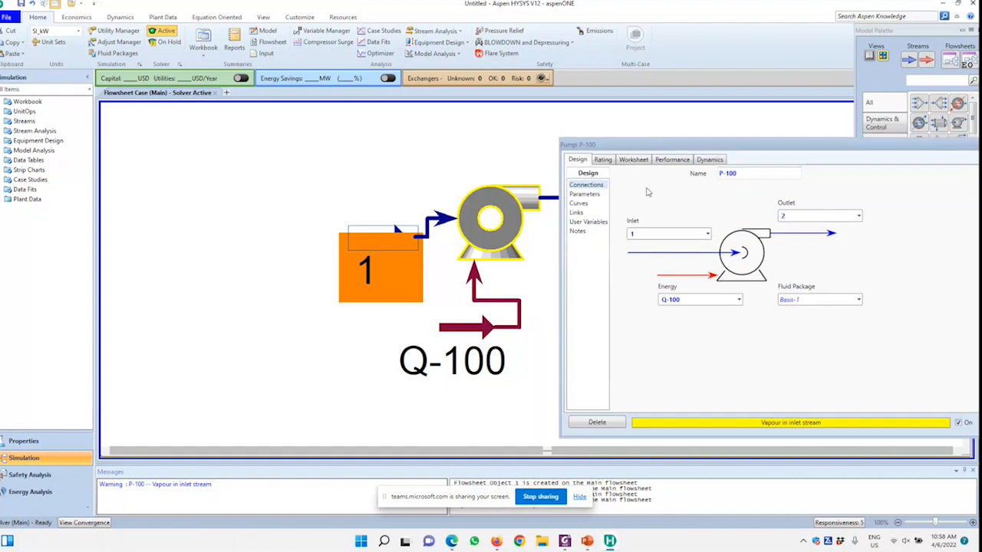
{"action": "key", "text": "alt+Tab"}
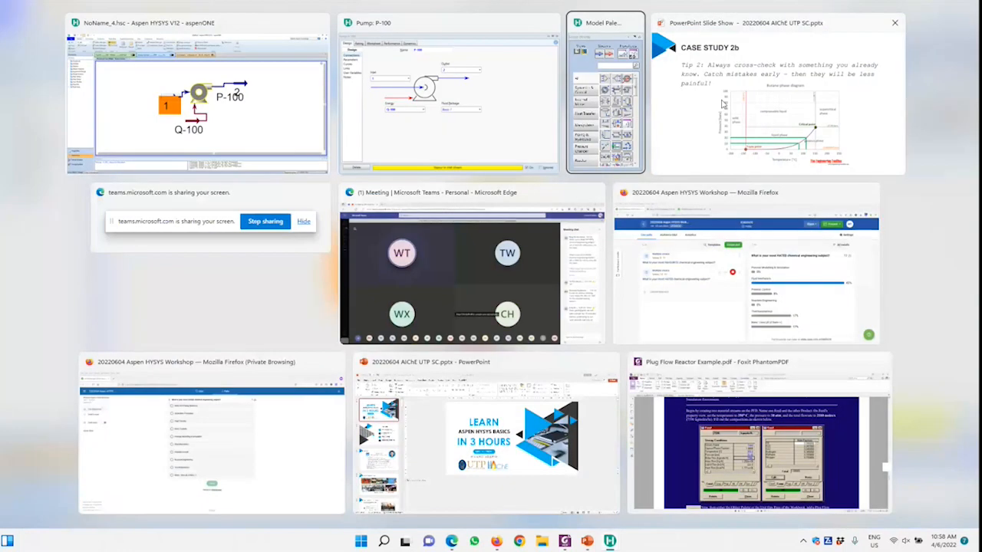